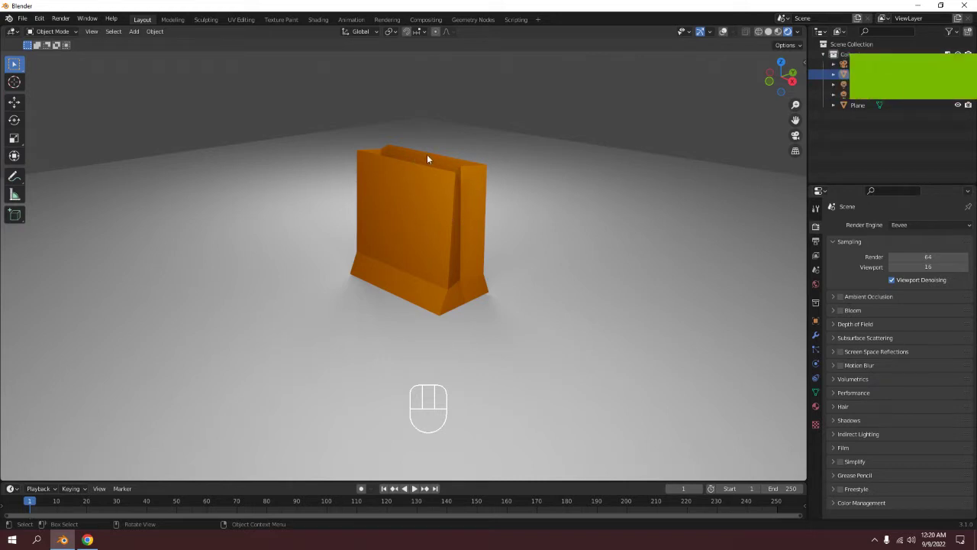
- Discard the finished bag scene and start a new General file without saving
mouse_move(373, 207)
middle_mouse_down()
mouse_move(307, 202)
mouse_move(479, 211)
middle_mouse_up()
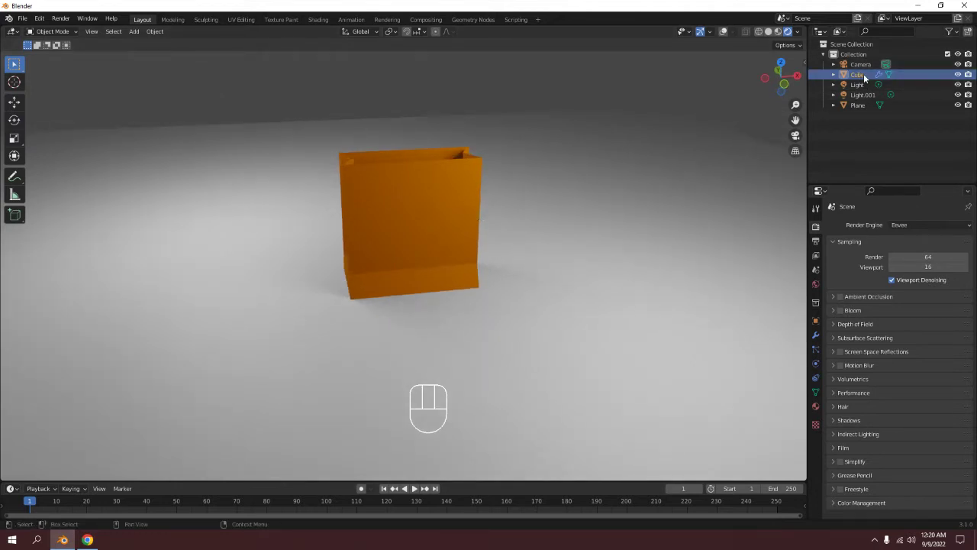
key("ctrl+n")
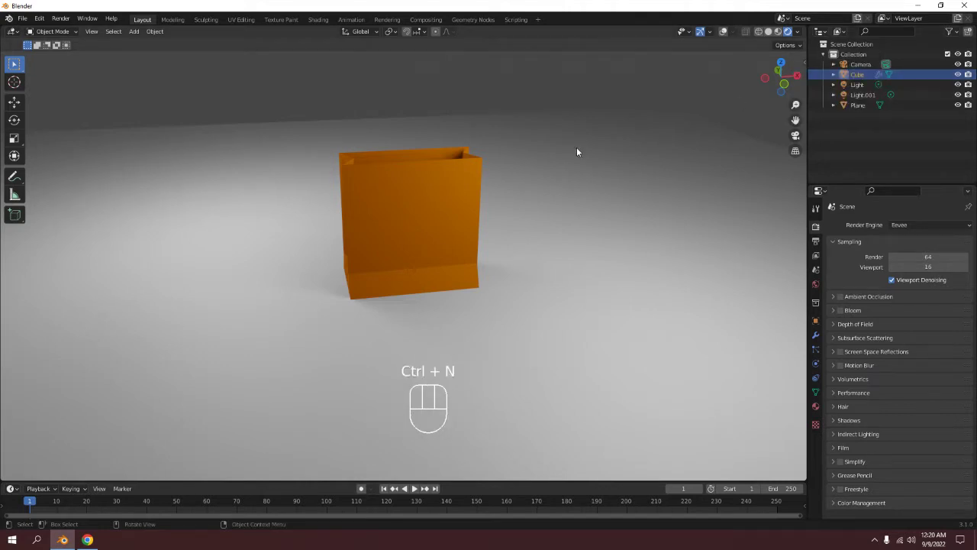
key("ctrl+n")
left_click(581, 155)
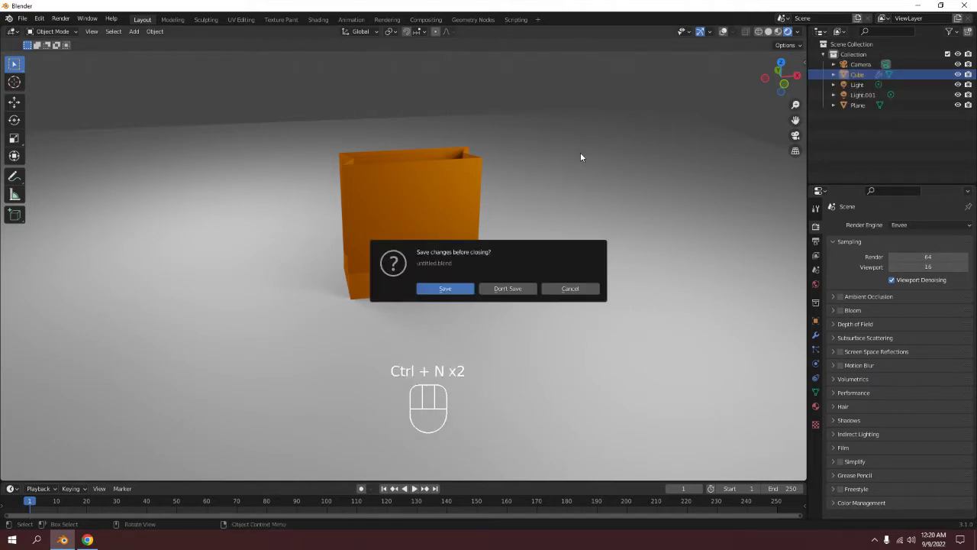
left_click(506, 290)
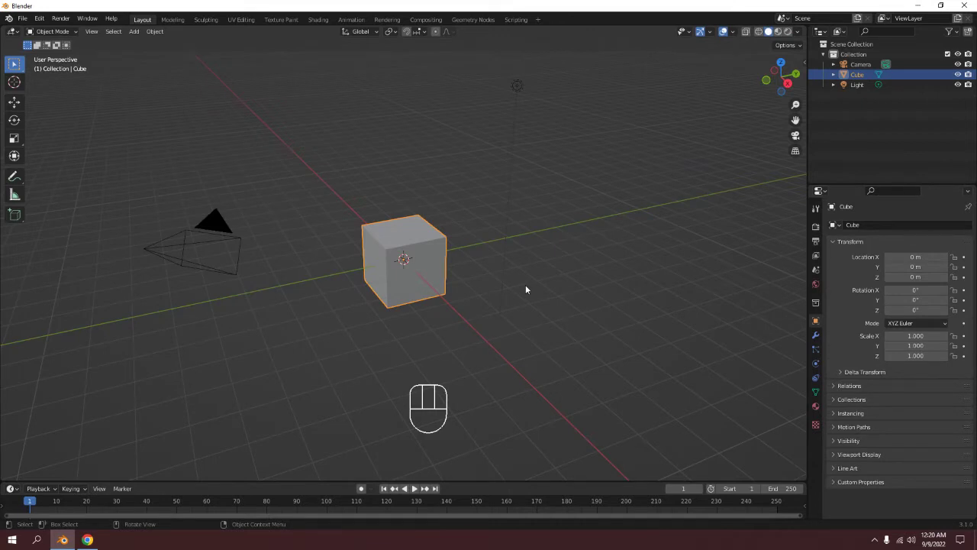
- Delete the camera and the light, leaving only the cube
left_click_drag(67, 206, 284, 302)
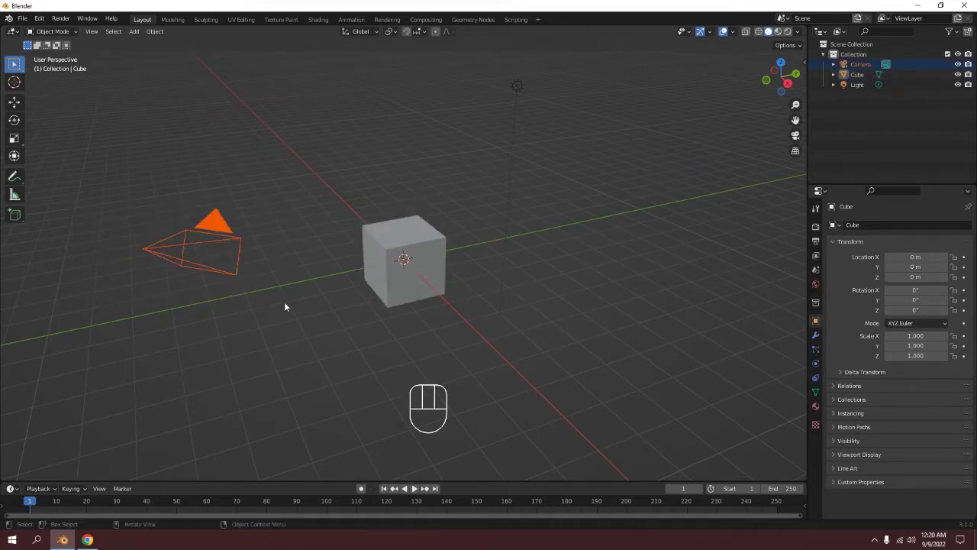
key("Delete")
left_click(517, 85)
key("Delete")
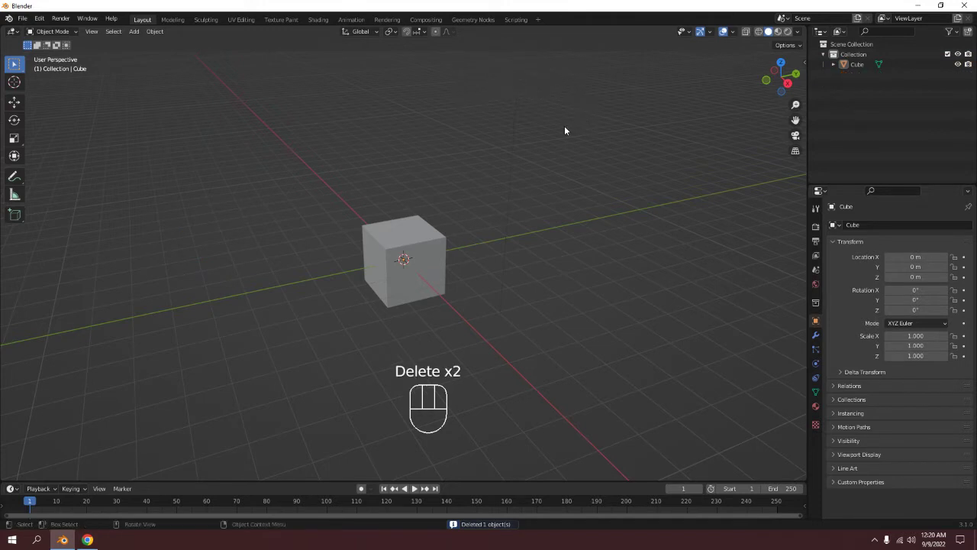
- Check the screencast settings in the N sidebar, then view the cube from the front, zoomed in
key("n")
key("n")
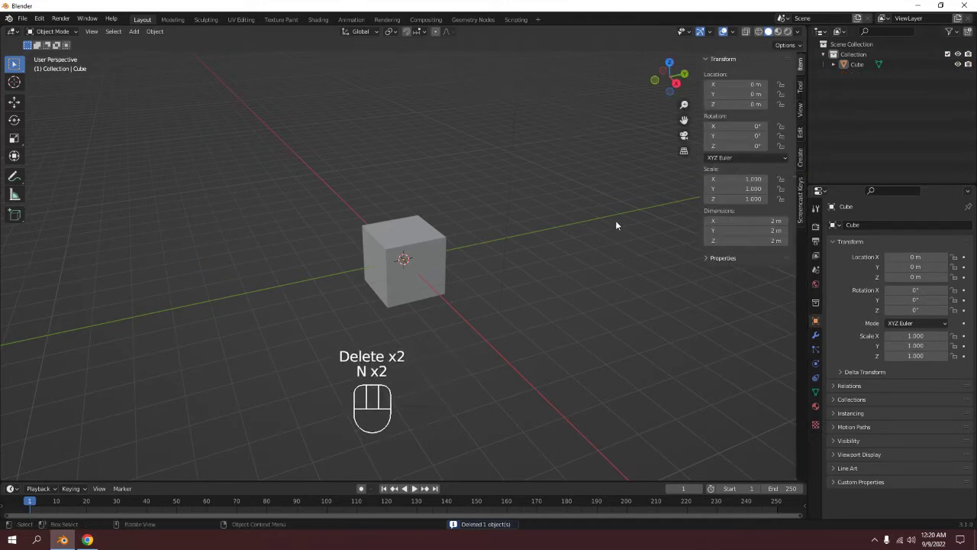
left_click(800, 196)
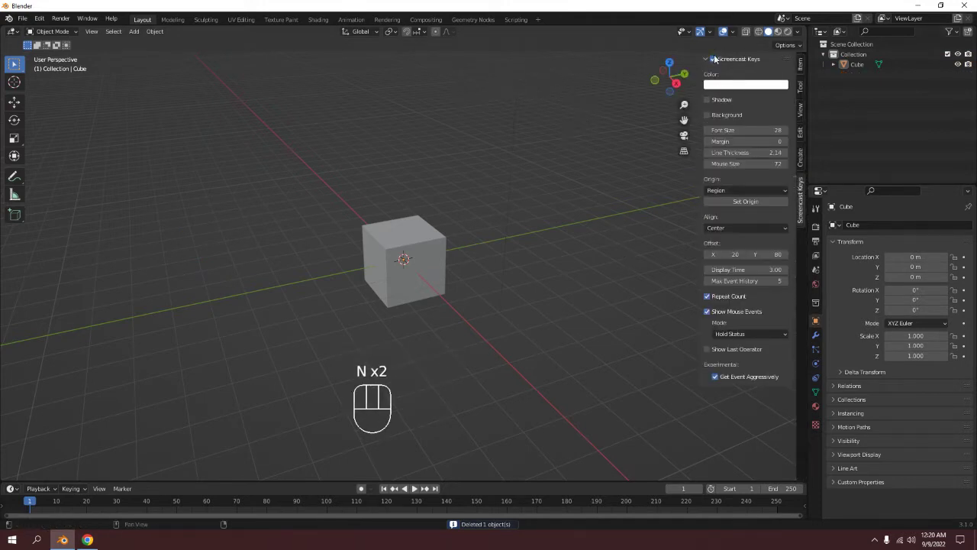
key("n")
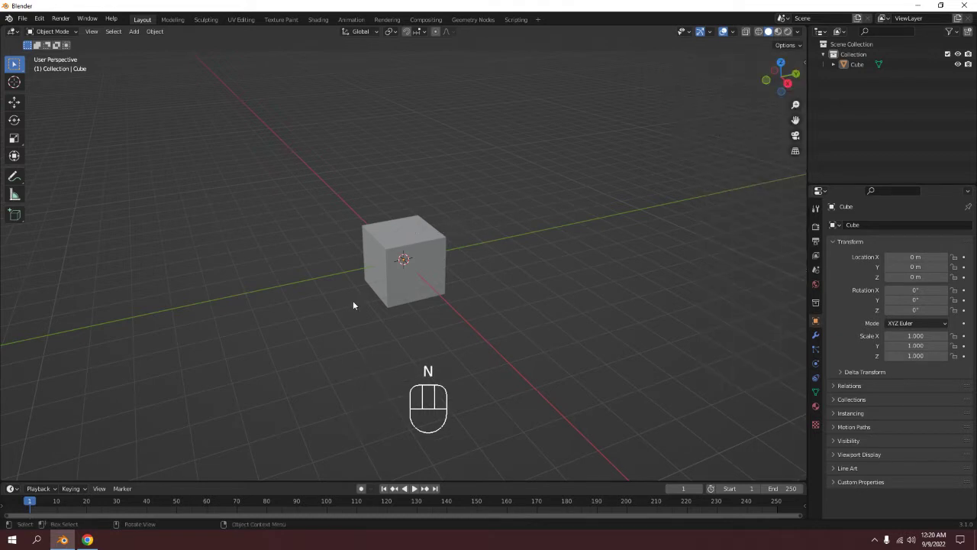
key("KP_1")
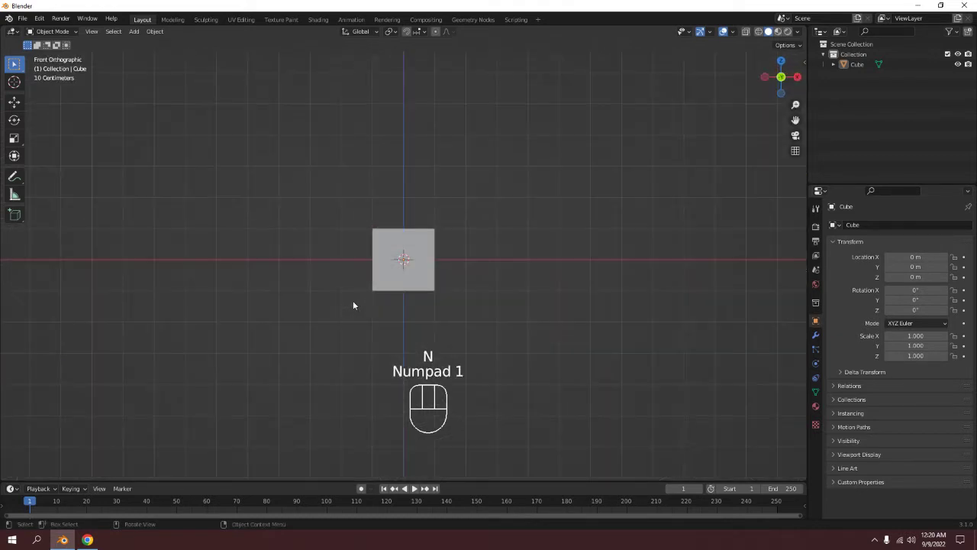
scroll(525, 263, "up", 5)
mouse_move(505, 263)
middle_mouse_down("shift")
mouse_move(500, 209)
mouse_move(441, 236)
mouse_move(458, 242)
middle_mouse_up("shift")
- In Edit Mode face select, delete the cube's top face with Delete > Faces
left_click(409, 250)
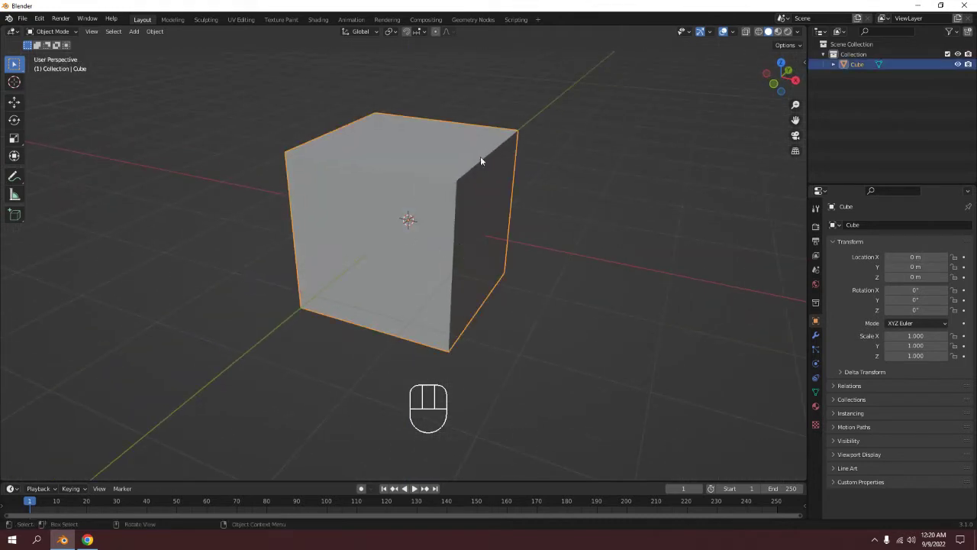
key("Tab")
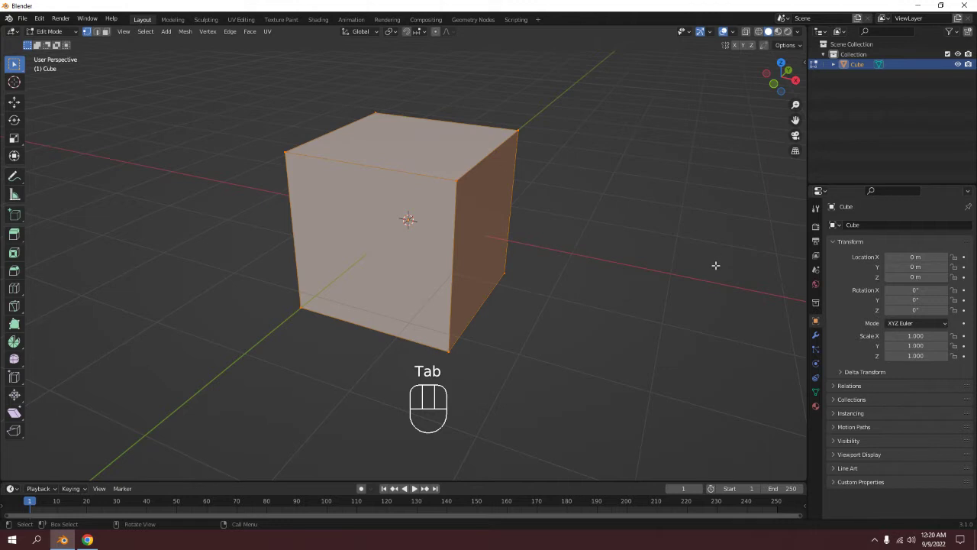
key("Tab")
key("Tab")
key("3")
left_click(404, 144)
key("End")
key("Delete")
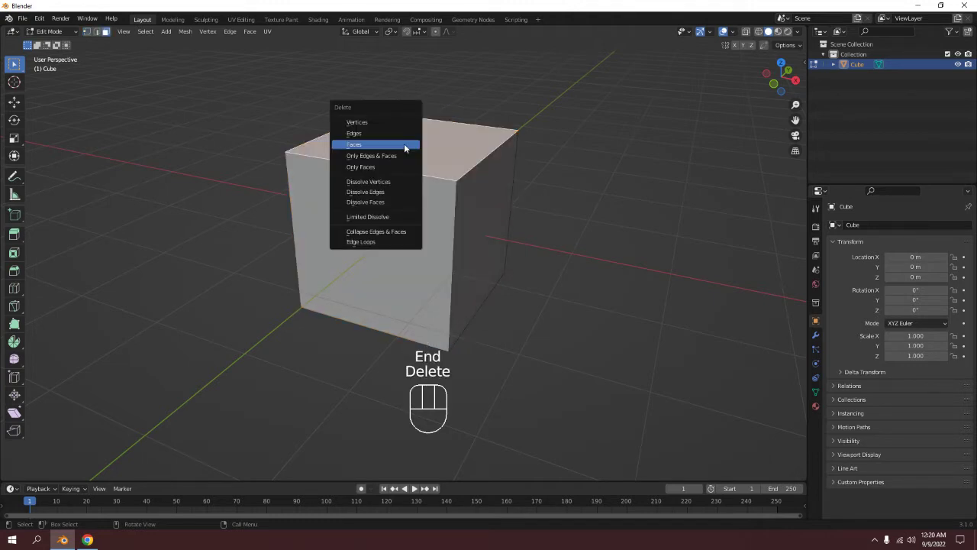
left_click(403, 145)
mouse_move(323, 155)
middle_mouse_down()
mouse_move(371, 175)
mouse_move(462, 165)
middle_mouse_up()
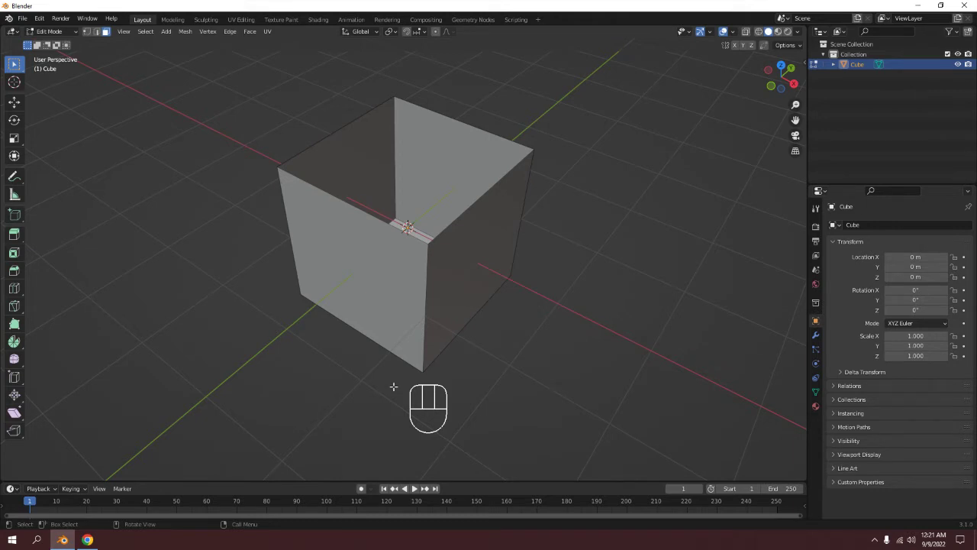
- Scale the whole box along Y in Object Mode to make it thin
scroll(394, 387, "down", 2)
mouse_move(471, 359)
middle_mouse_down()
mouse_move(524, 227)
mouse_move(407, 233)
middle_mouse_up()
left_click(412, 236)
key("Tab")
key("s")
key("y")
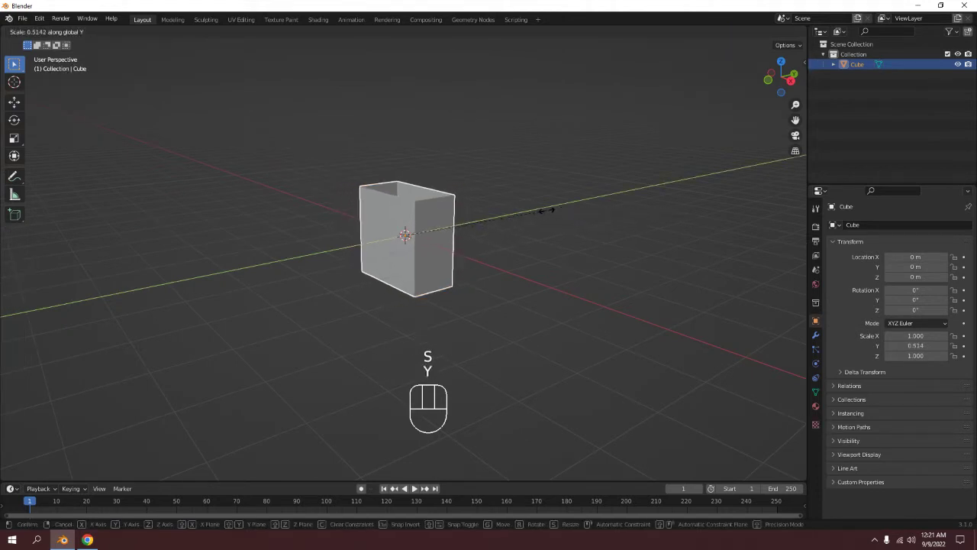
left_click(503, 224)
mouse_move(504, 223)
middle_mouse_down()
mouse_move(471, 269)
mouse_move(450, 209)
middle_mouse_up()
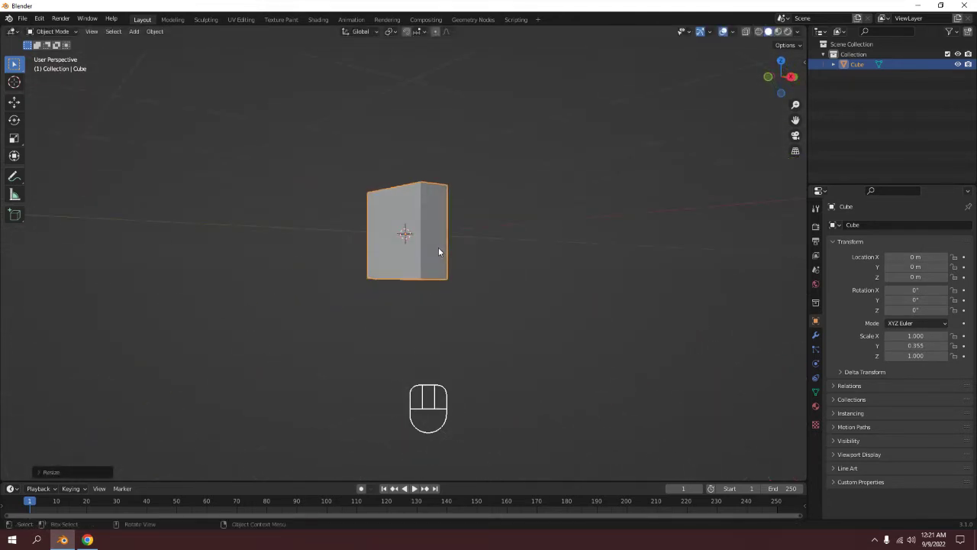
scroll(438, 276, "up", 3)
mouse_move(438, 280)
middle_mouse_down()
mouse_move(421, 264)
mouse_move(443, 311)
middle_mouse_up()
- Scale the bottom face along Y from the right-side view to flare the base
key("Tab")
key("3")
key("KP_1")
key("KP_3")
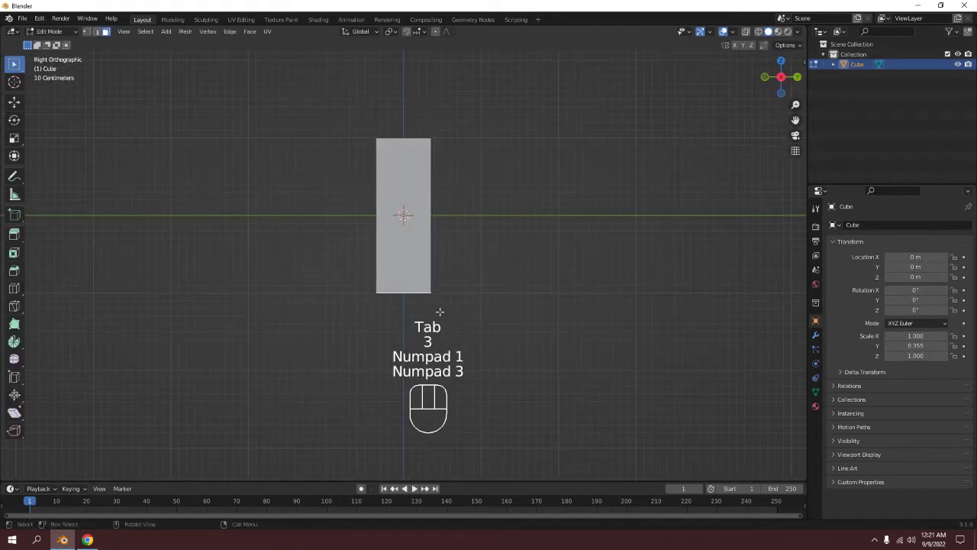
key("s")
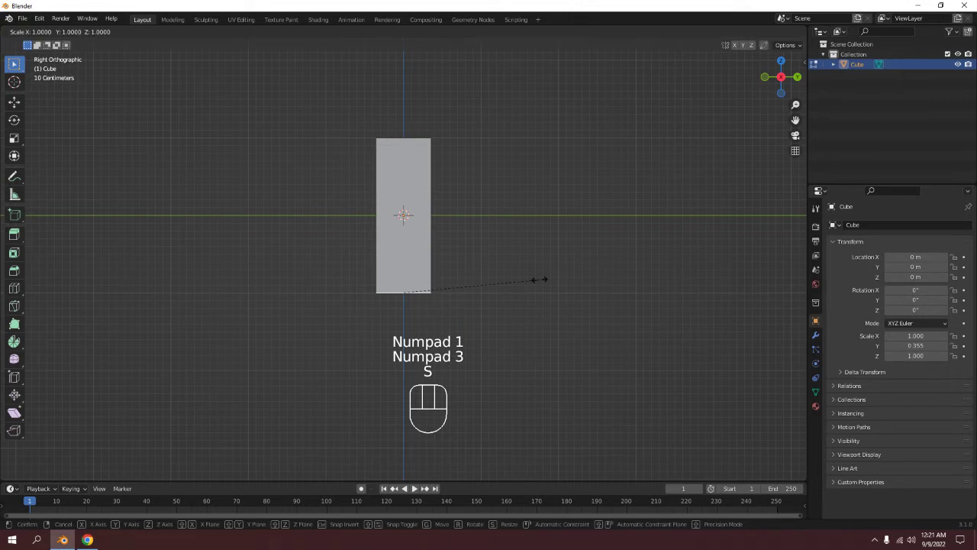
key("y")
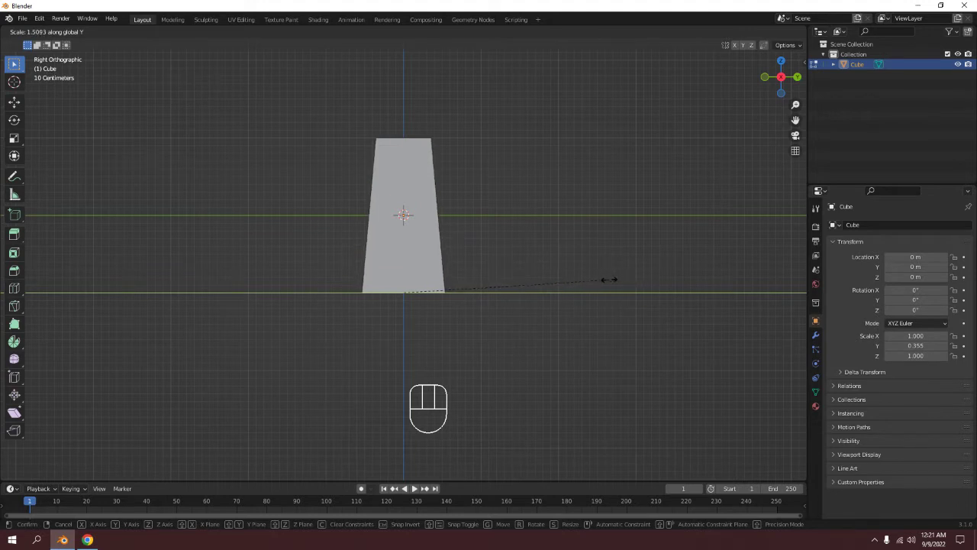
left_click(609, 279)
mouse_move(573, 279)
middle_mouse_down()
mouse_move(365, 187)
mouse_move(447, 211)
middle_mouse_up()
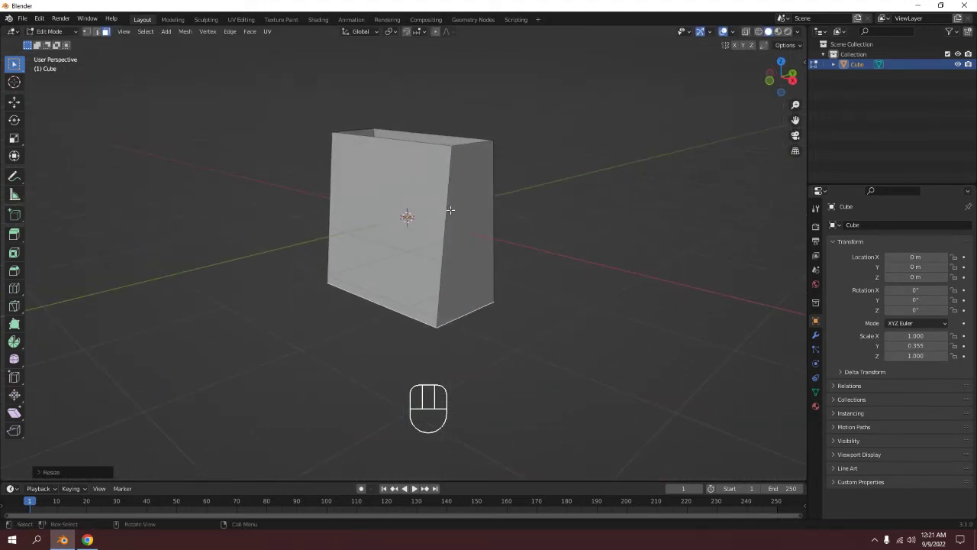
scroll(448, 211, "up", 2)
key("Tab")
key("Tab")
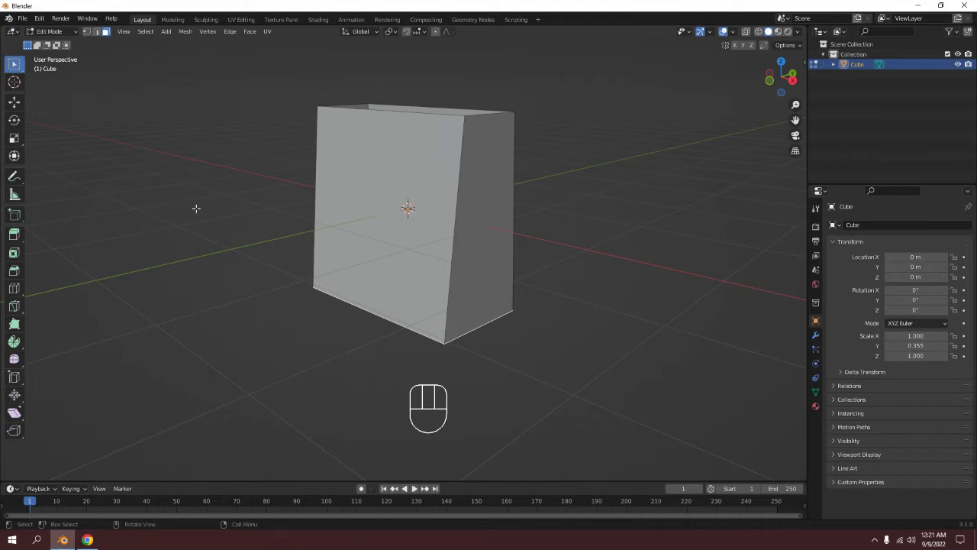
middle_click_drag(196, 207, 318, 258)
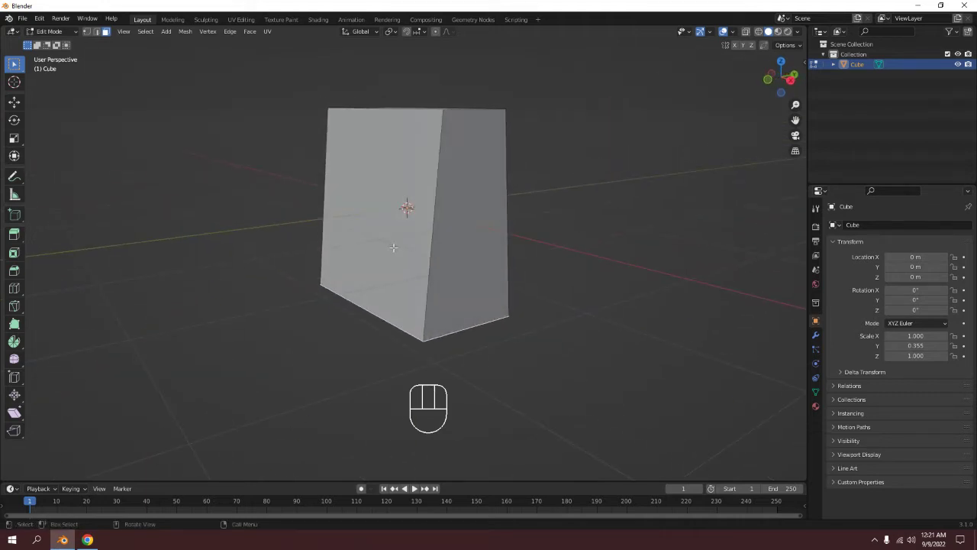
- Add a horizontal edge loop near the base and a centred vertical edge loop
key("ctrl+r")
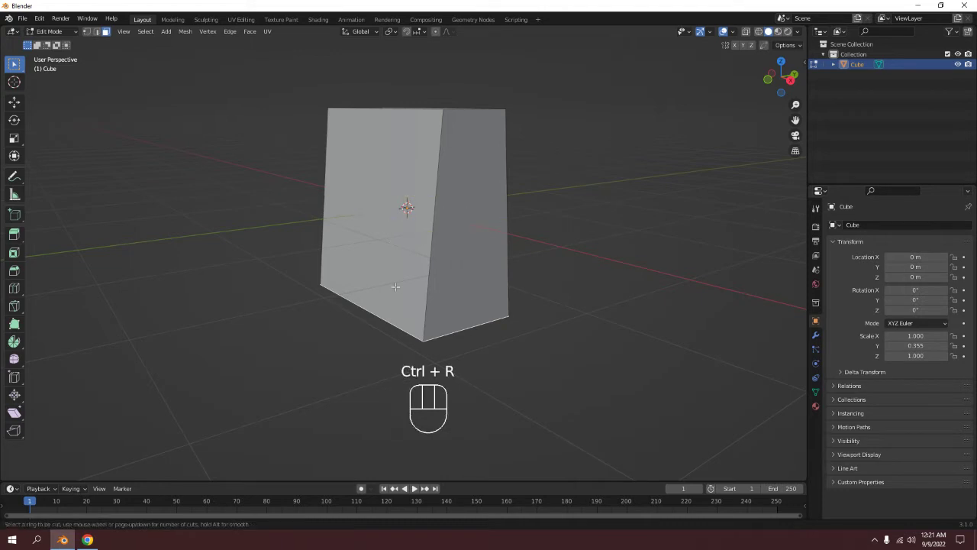
left_click(448, 262)
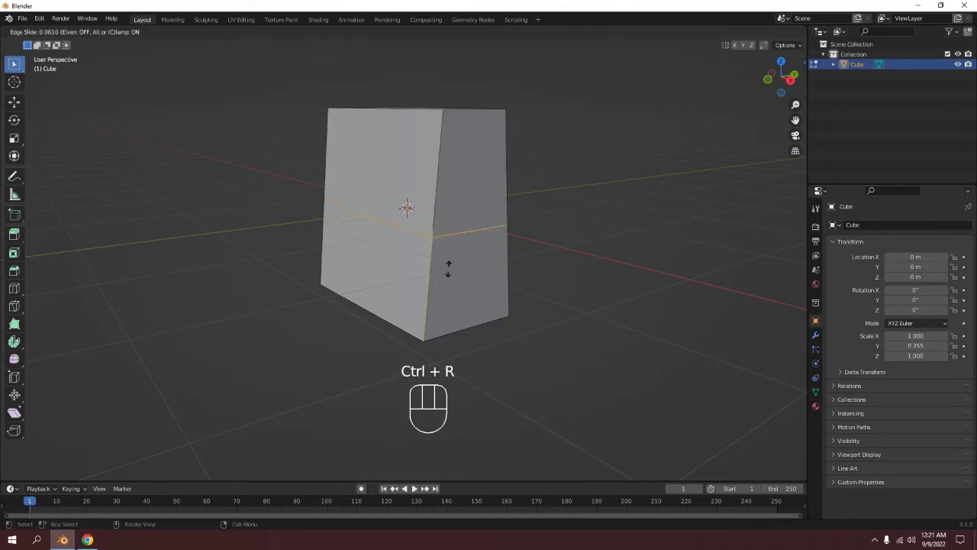
left_click(451, 322)
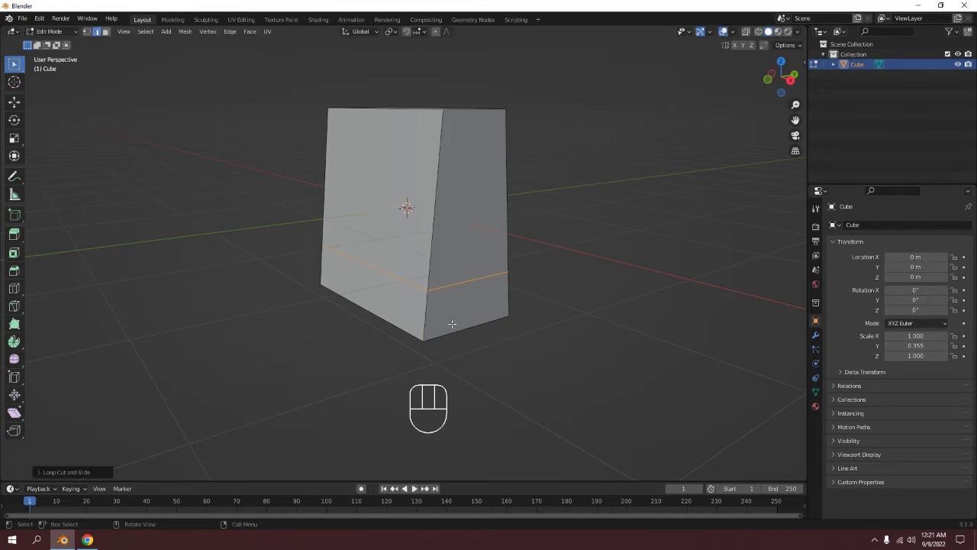
key("ctrl+r")
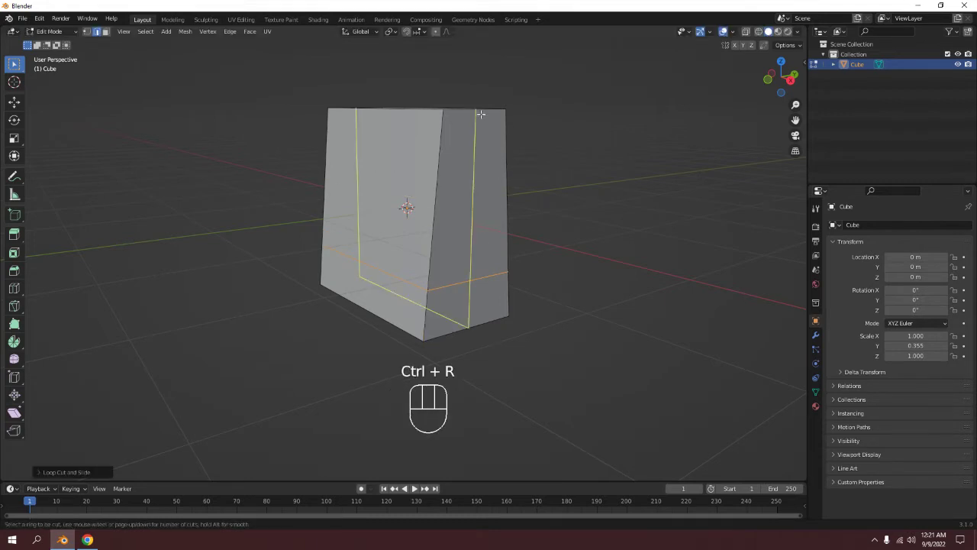
left_click(480, 113)
right_click(480, 115)
mouse_move(480, 116)
middle_mouse_down()
mouse_move(401, 246)
mouse_move(567, 222)
middle_mouse_up()
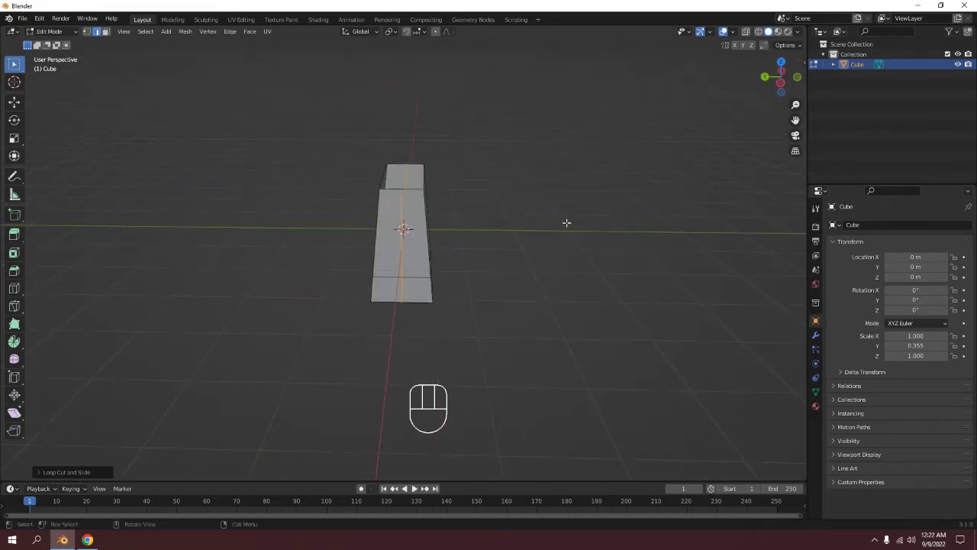
- In vertex select, scale the selection along Z while looking down into the box
key("1")
mouse_move(445, 191)
middle_mouse_down()
mouse_move(426, 192)
mouse_move(408, 224)
middle_mouse_up()
scroll(408, 224, "up", 3)
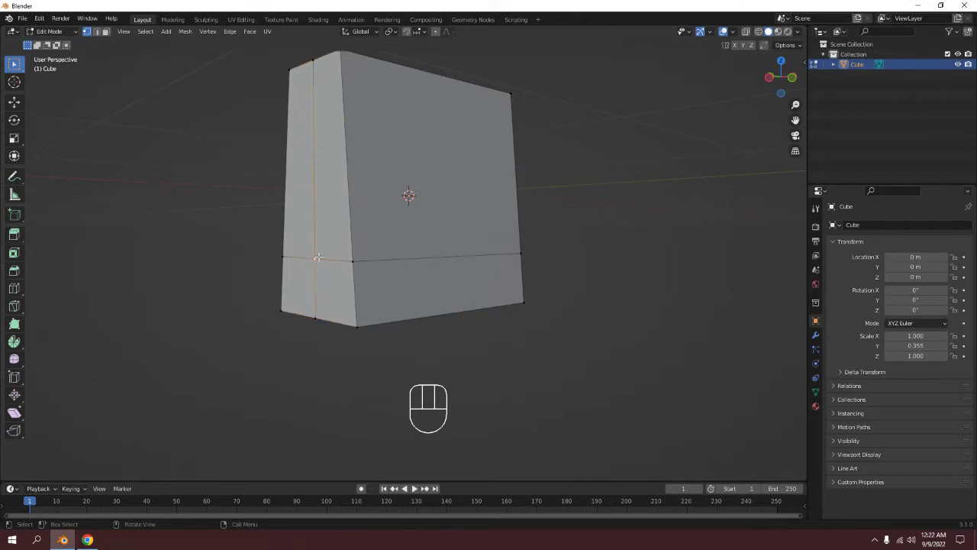
mouse_move(542, 255)
middle_mouse_down()
mouse_move(467, 256)
mouse_move(493, 306)
middle_mouse_up()
middle_click_drag(496, 247, 552, 292)
middle_click_drag(673, 344, 659, 359)
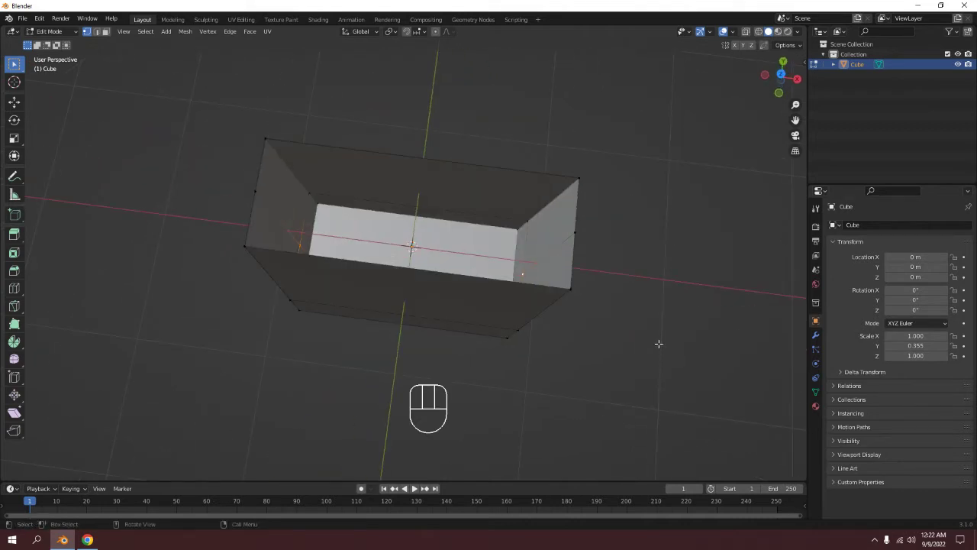
key("s")
key("z")
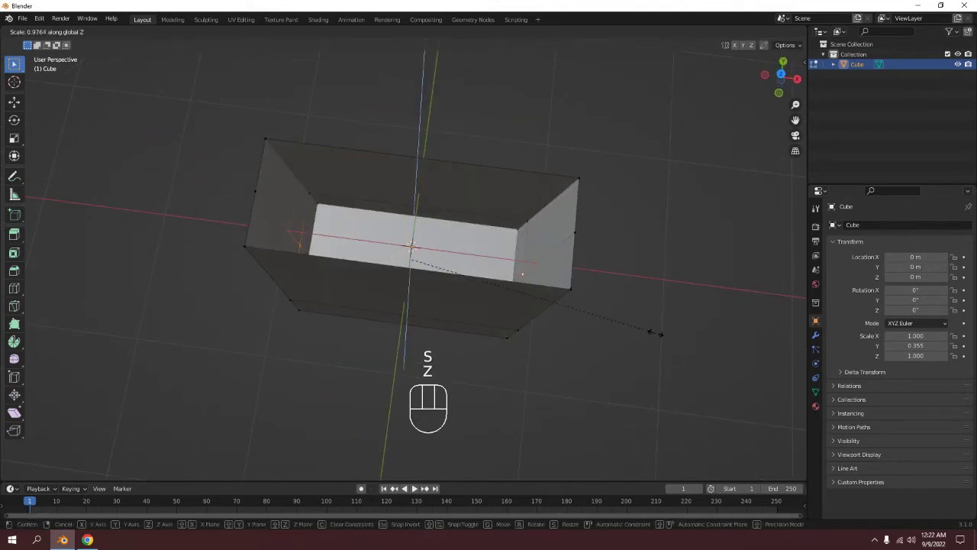
left_click(615, 297)
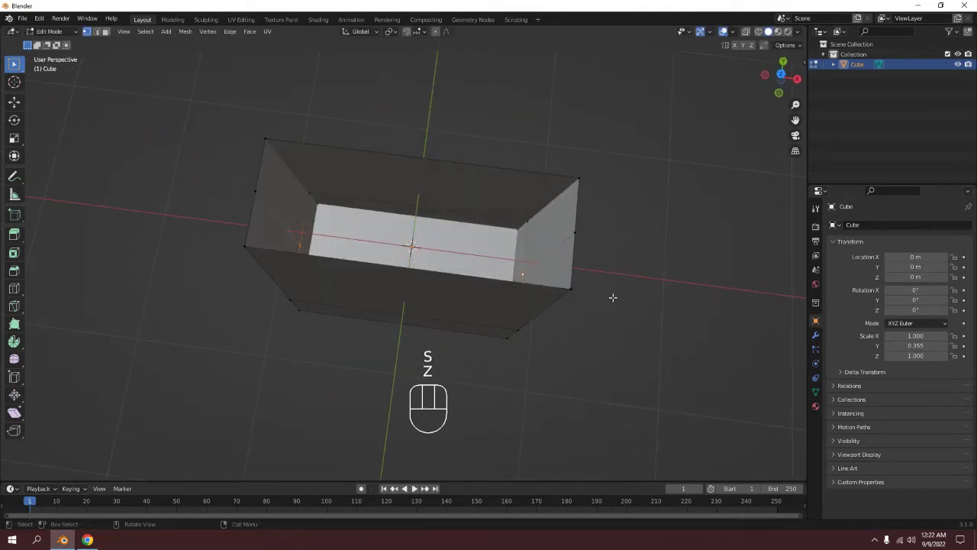
- Select the middle edges on both sides and scale them along X to pinch inward
right_click(505, 260)
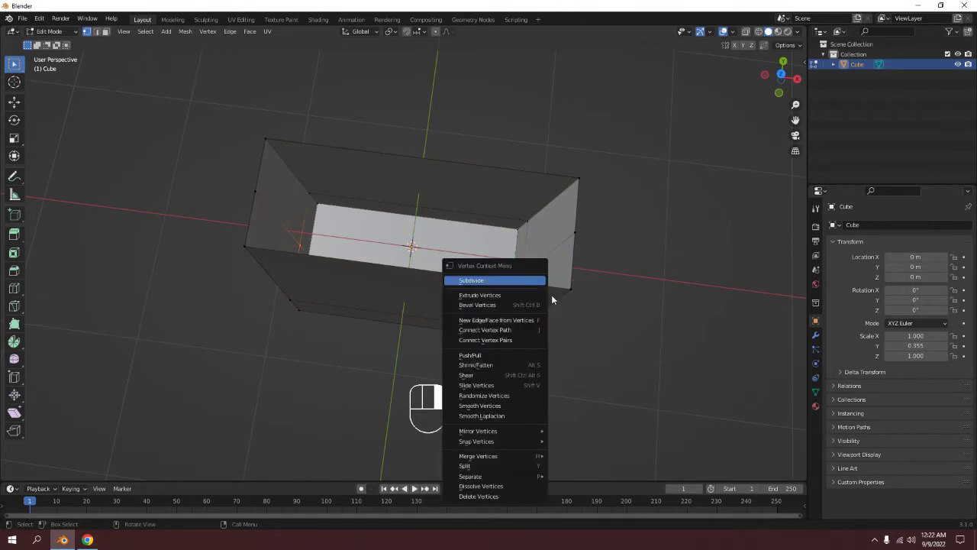
key("2")
left_click(534, 252)
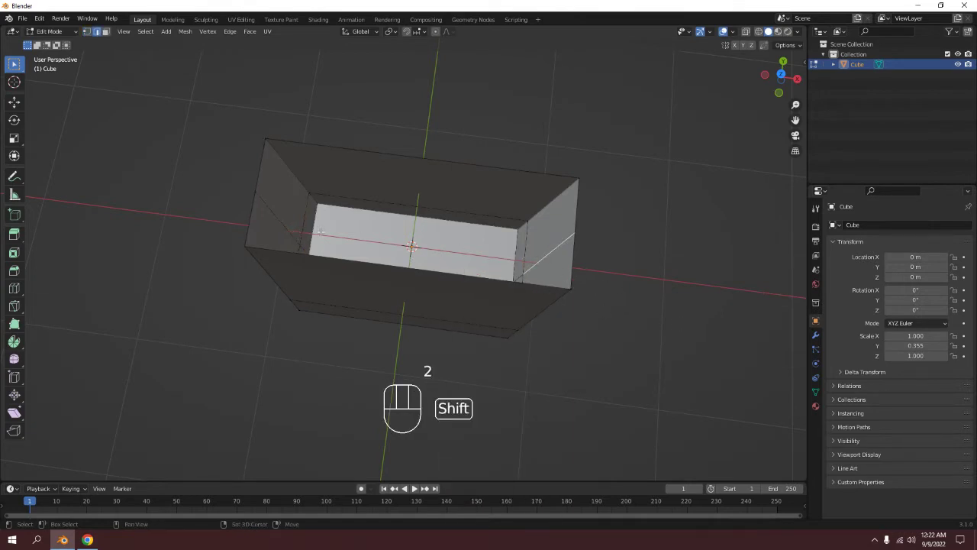
left_click(267, 219, "shift")
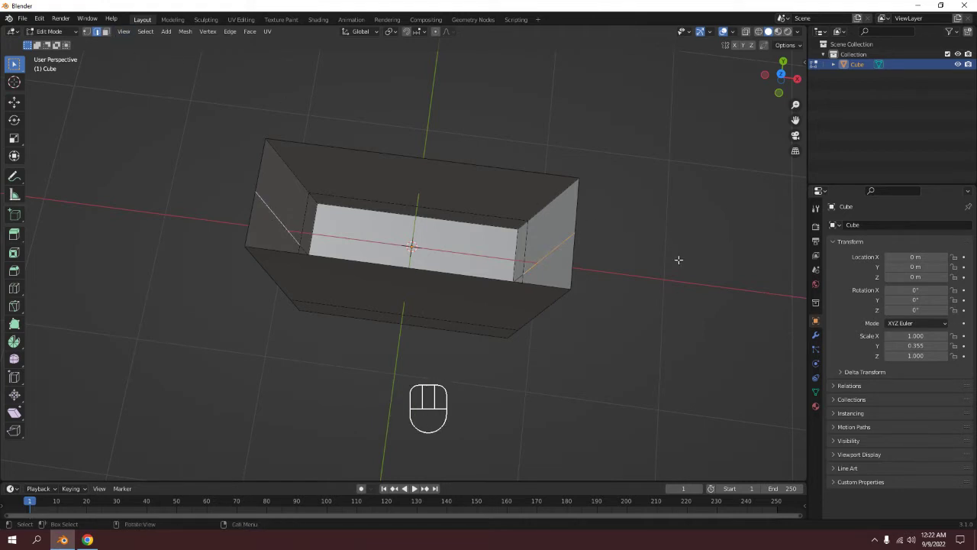
key("s")
key("x")
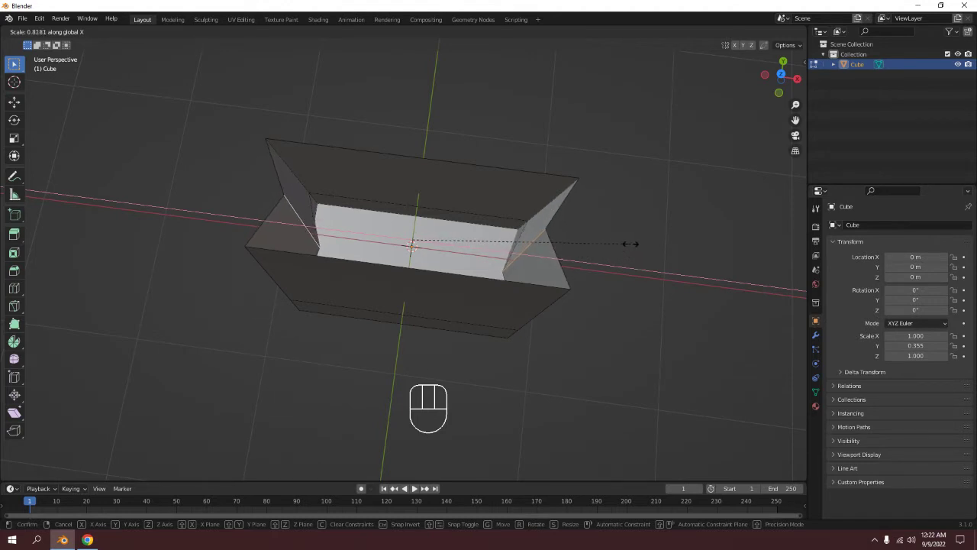
left_click(628, 242)
mouse_move(631, 245)
middle_mouse_down()
mouse_move(520, 172)
mouse_move(538, 157)
mouse_move(621, 190)
mouse_move(598, 163)
mouse_move(542, 142)
mouse_move(484, 161)
mouse_move(452, 187)
mouse_move(428, 160)
mouse_move(336, 183)
mouse_move(446, 230)
mouse_move(508, 212)
mouse_move(475, 208)
middle_mouse_up()
- Scale the top edge loop of the bag
left_click(457, 186, "alt")
mouse_move(603, 214)
middle_mouse_down()
mouse_move(722, 266)
mouse_move(508, 197)
mouse_move(468, 223)
mouse_move(449, 207)
mouse_move(354, 202)
mouse_move(600, 214)
mouse_move(430, 206)
mouse_move(462, 245)
mouse_move(487, 217)
mouse_move(547, 191)
middle_mouse_up()
key("s")
left_click(691, 257)
key("Tab")
scroll(463, 245, "up", 4)
key("Tab")
- Narrow the selected edges twice along Y to thin the bag
key("s")
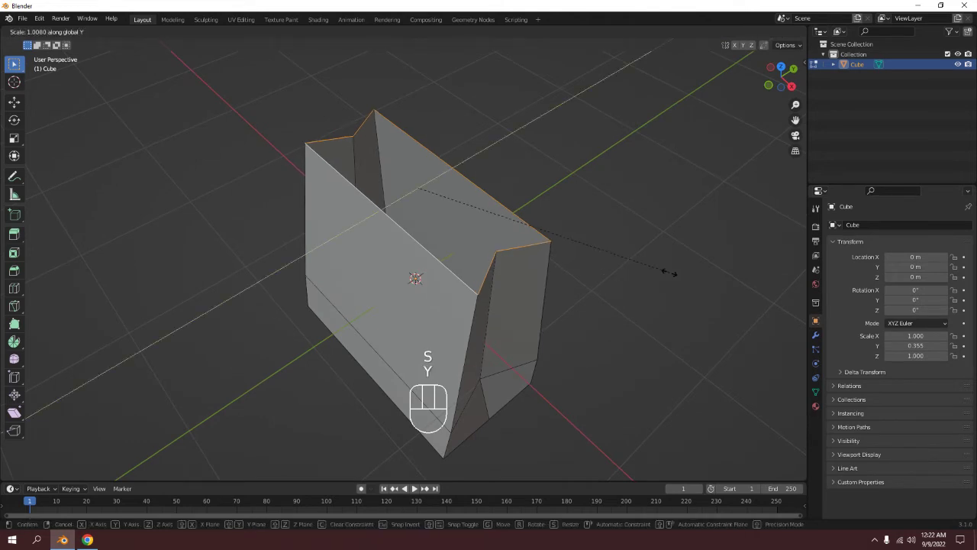
key("y")
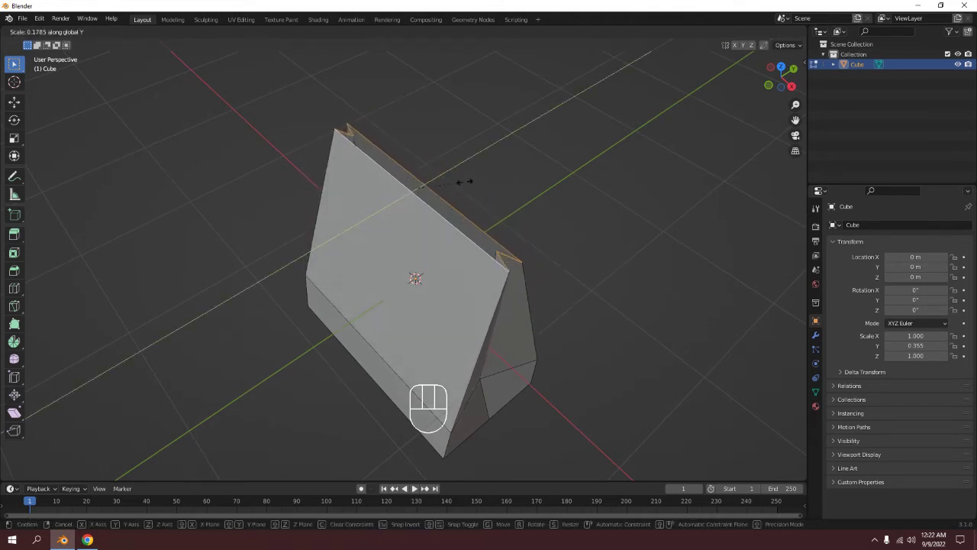
left_click(691, 100)
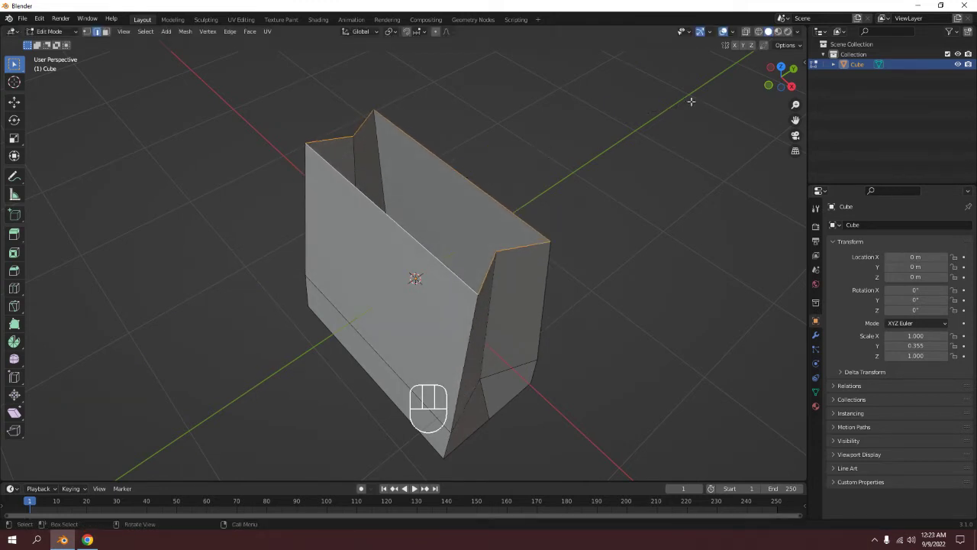
key("s")
key("y")
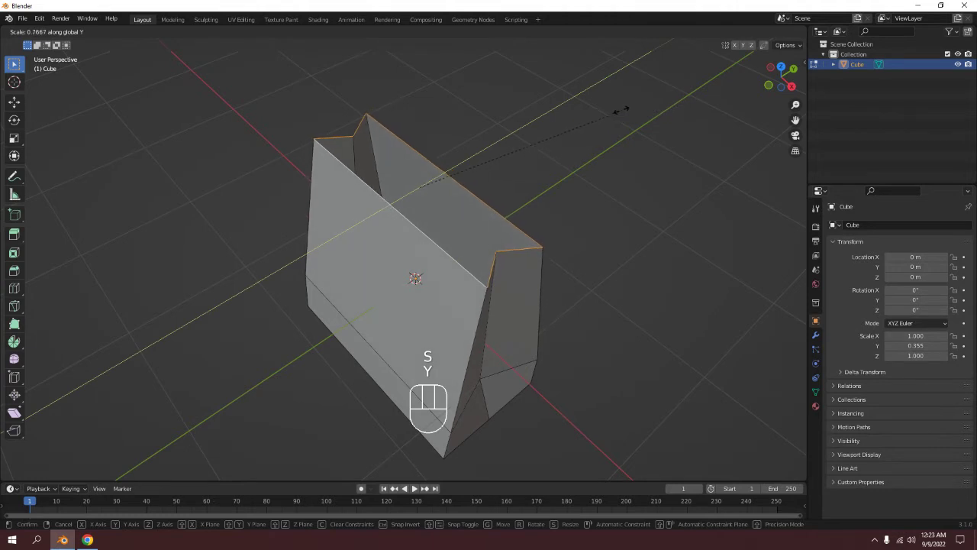
left_click(586, 145)
key("Tab")
mouse_move(586, 145)
middle_mouse_down()
mouse_move(513, 227)
mouse_move(423, 168)
mouse_move(460, 129)
mouse_move(562, 177)
mouse_move(644, 181)
mouse_move(585, 172)
mouse_move(442, 185)
mouse_move(381, 361)
middle_mouse_up()
- Narrow the lower edge loop near the base along Y from the right-side view
key("Tab")
scroll(381, 362, "up", 3)
scroll(366, 305, "up", 2)
key("2")
left_click(354, 275, "alt")
key("KP_1")
key("KP_3")
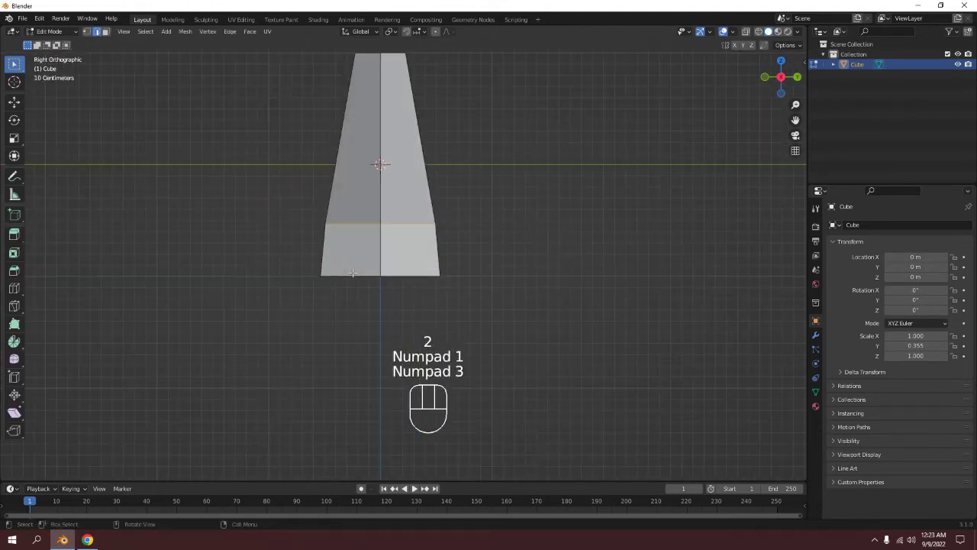
key("s")
key("y")
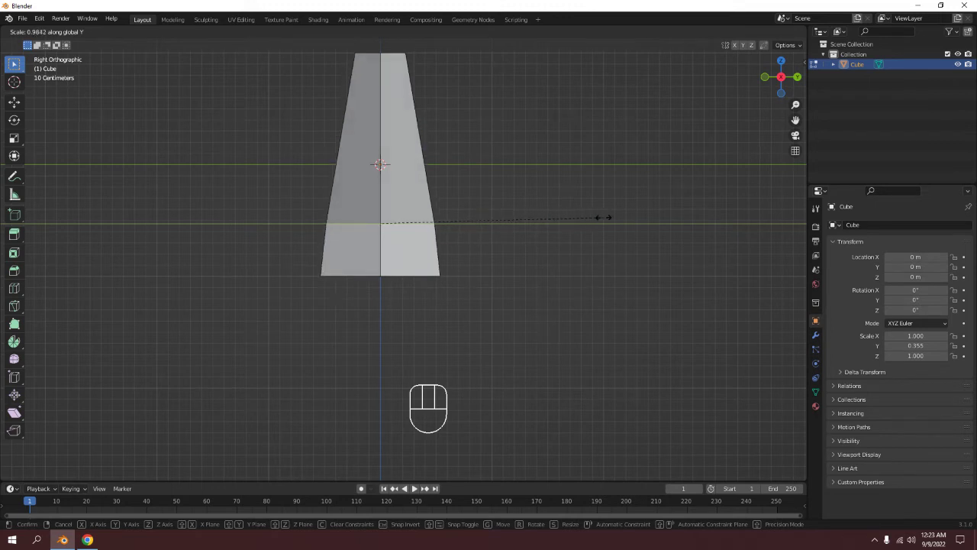
left_click(603, 218)
mouse_move(603, 218)
middle_mouse_down()
mouse_move(489, 267)
mouse_move(373, 257)
mouse_move(321, 222)
mouse_move(445, 188)
mouse_move(519, 255)
mouse_move(428, 271)
mouse_move(427, 260)
mouse_move(448, 303)
middle_mouse_up()
scroll(485, 270, "down", 5)
key("Tab")
- Select the bag in Edit Mode and open the Add Modifier list in Modifier Properties
scroll(427, 260, "up", 3)
scroll(470, 294, "up", 2)
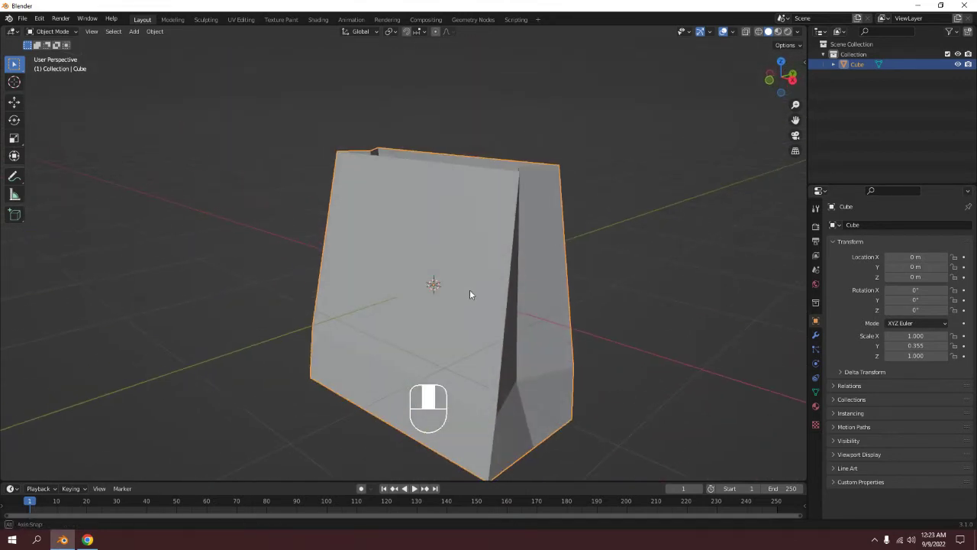
scroll(469, 295, "down", 5)
left_click(540, 182)
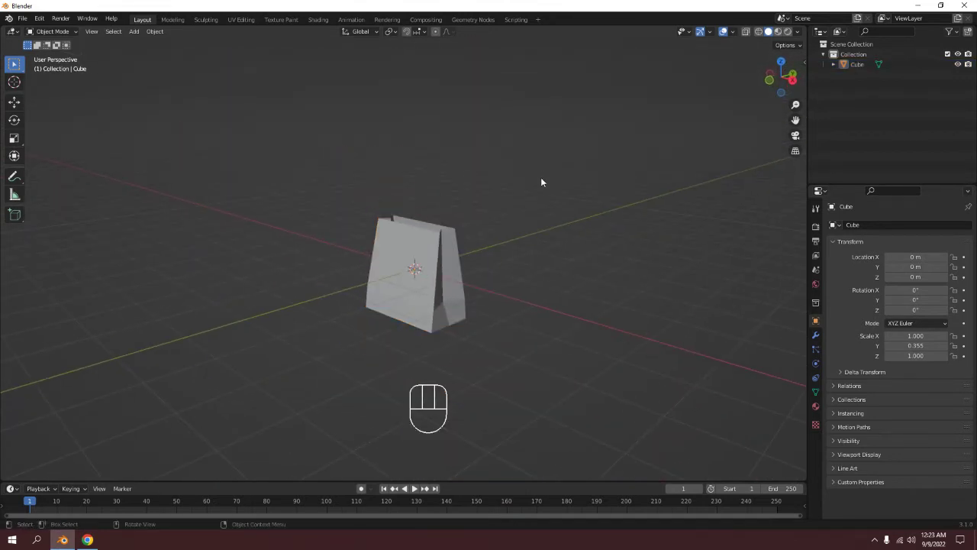
left_click(437, 245)
key("Tab")
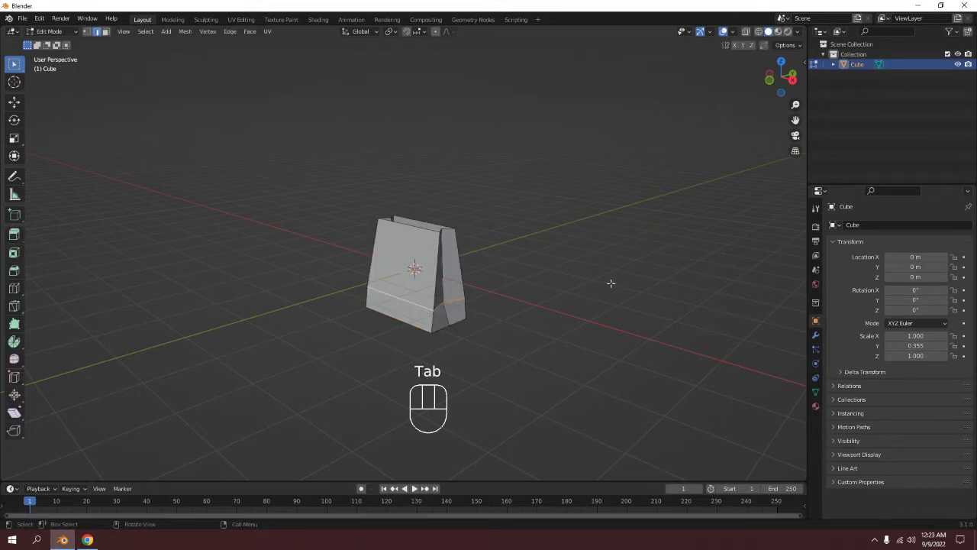
middle_click_drag(413, 251, 439, 260)
left_click(815, 335)
left_click(846, 224)
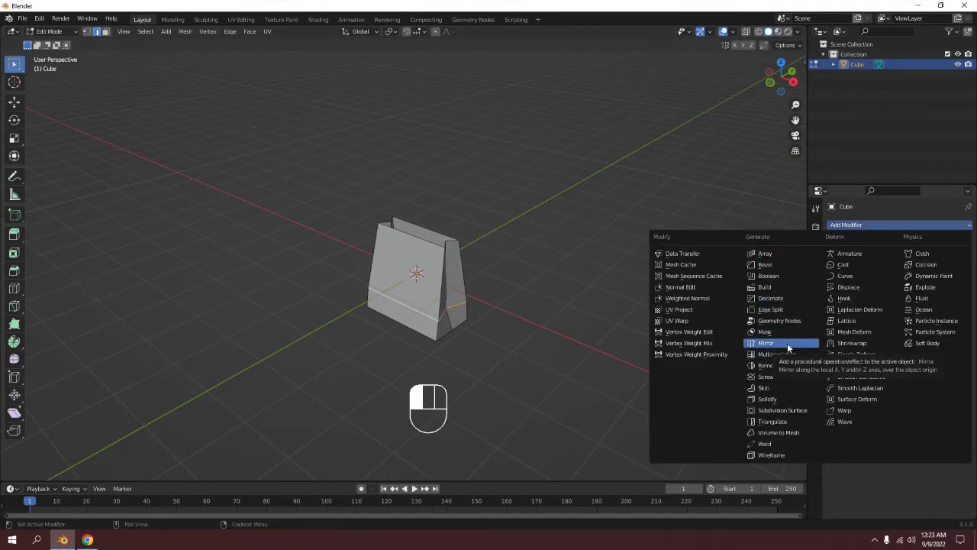
- Inspect the bag from the front view, then return to an angled view
middle_click_drag(343, 264, 534, 230)
key("KP_1")
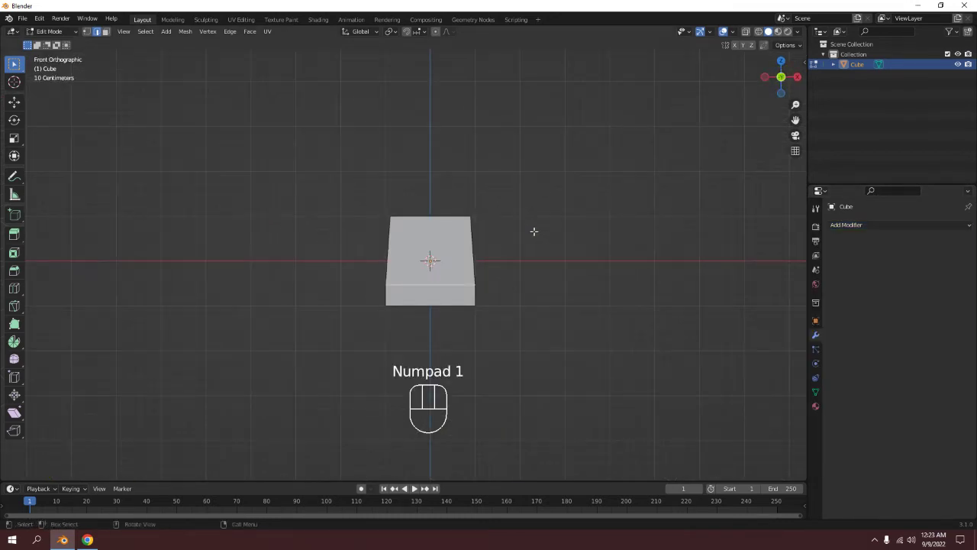
scroll(534, 231, "up", 3)
scroll(528, 242, "up", 1)
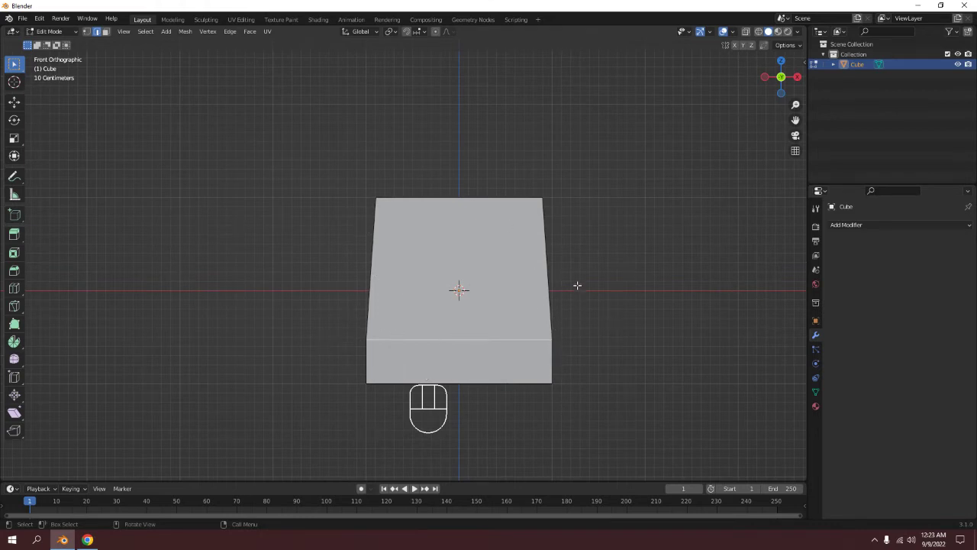
middle_click_drag(515, 187, 368, 144)
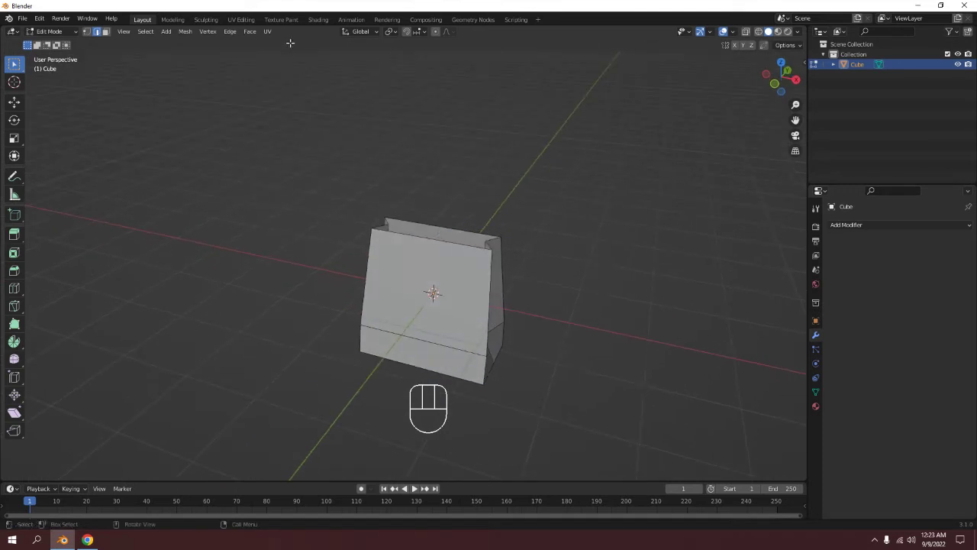
- In the Shading workspace, set the Principled BSDF base colour to bright orange
left_click(317, 19)
middle_click_drag(427, 183, 456, 144)
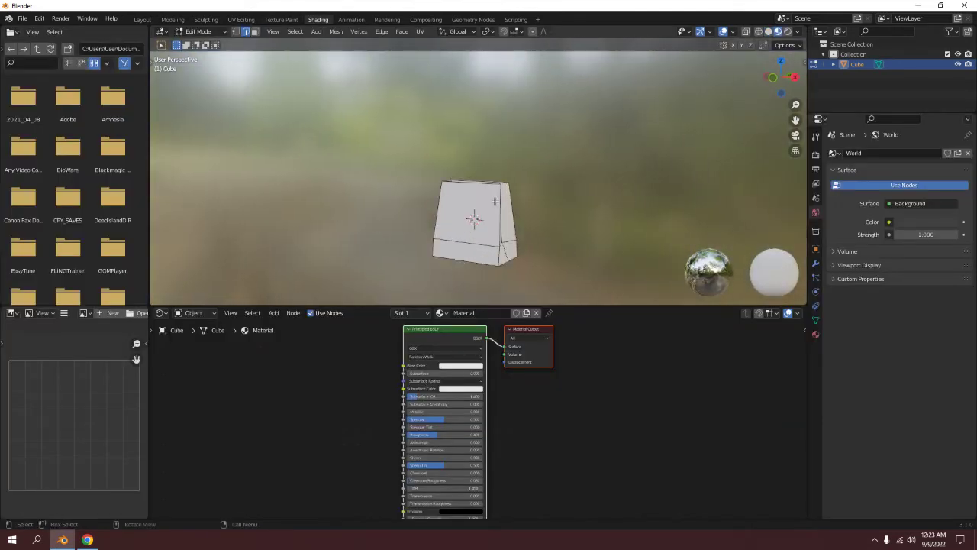
scroll(456, 143, "up", 2)
left_click(469, 367)
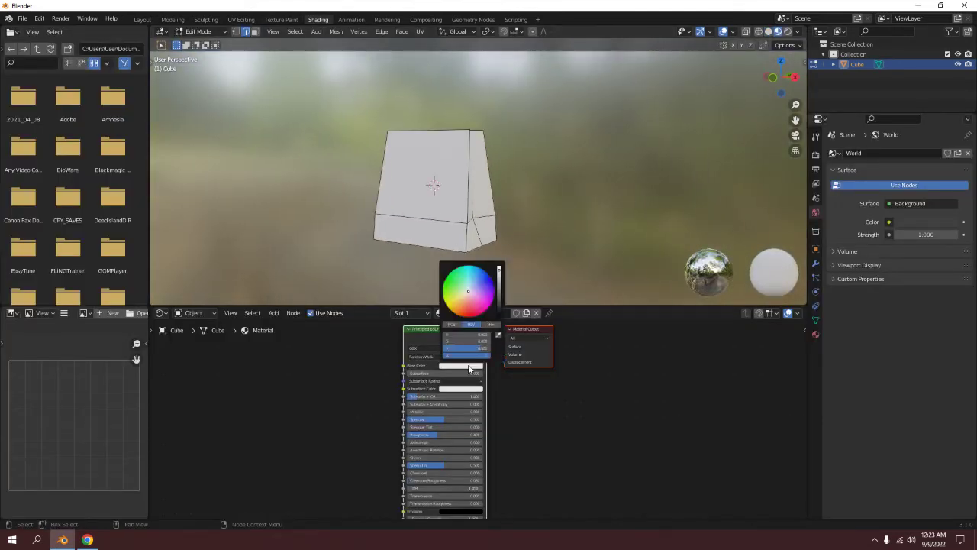
left_click(285, 396)
key("shift+a")
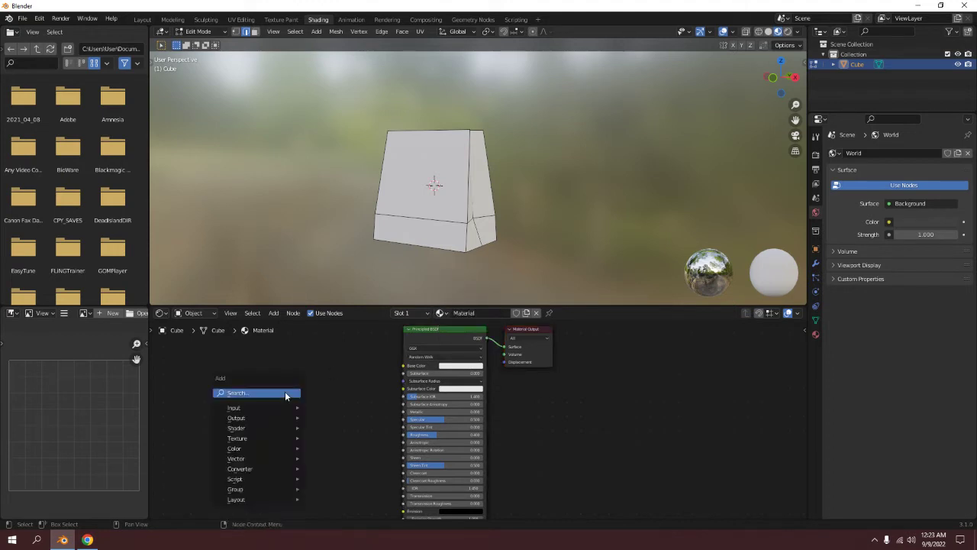
left_click(458, 366)
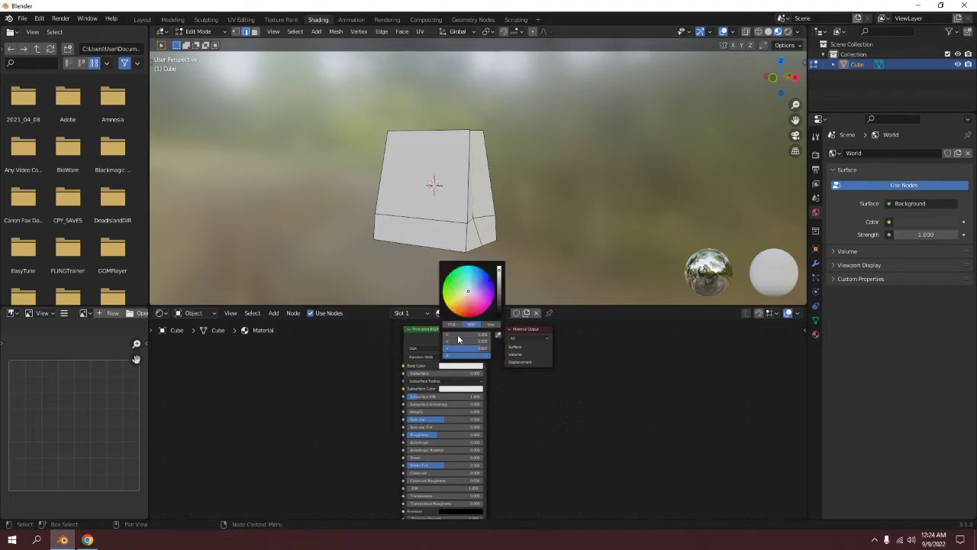
left_click_drag(459, 315, 460, 301)
left_click(474, 304)
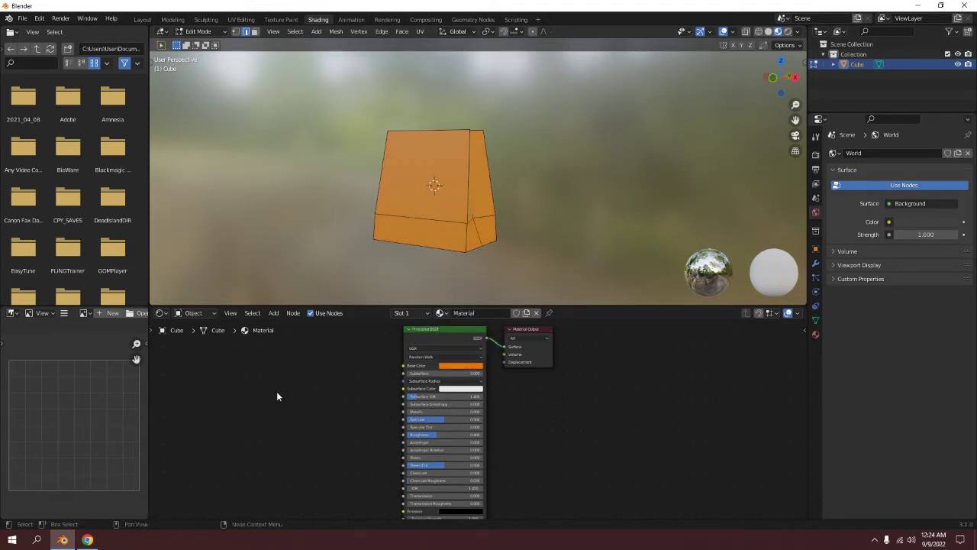
key("shift+a")
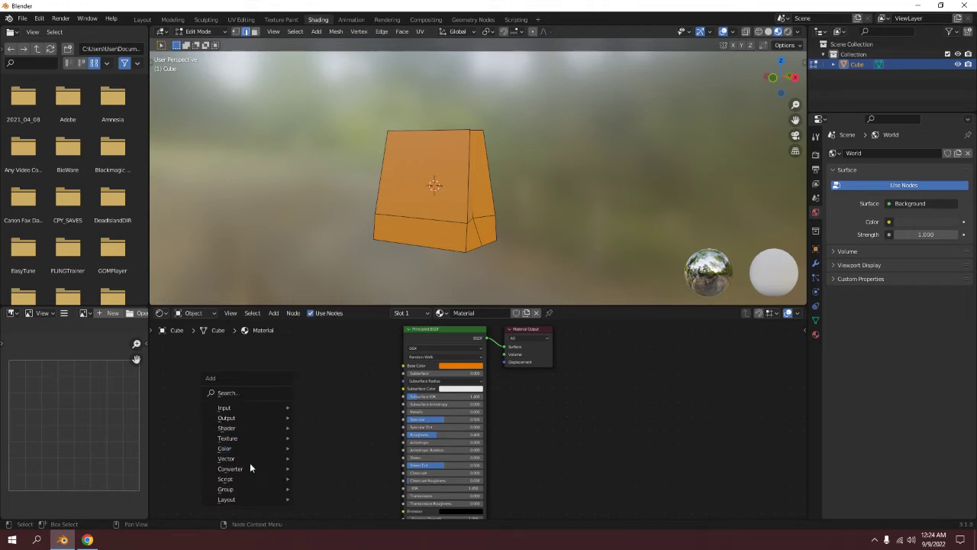
- Add a ColorRamp node and link its Color output to the Base Color
mouse_move(230, 469)
left_click(322, 336)
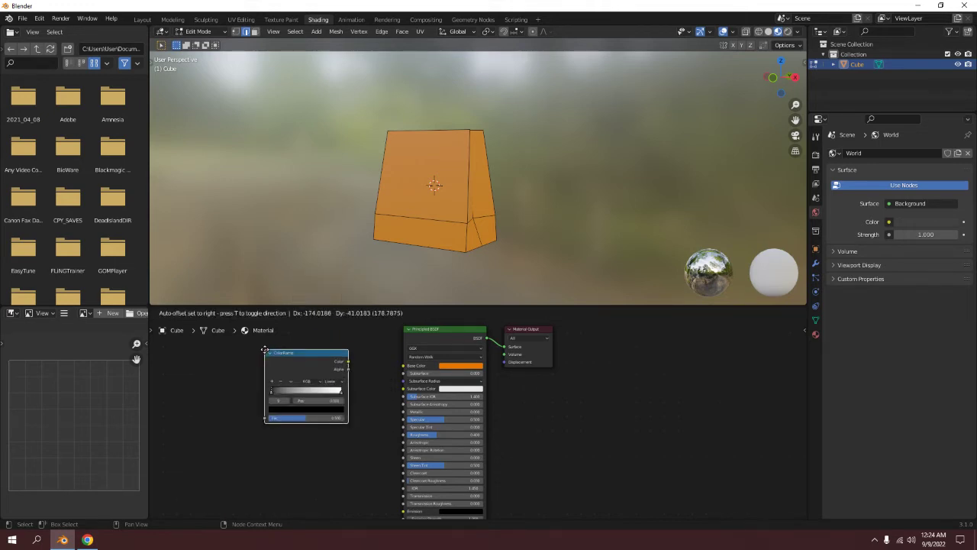
left_click_drag(385, 355, 403, 372)
middle_click_drag(286, 395, 458, 384)
scroll(458, 384, "up", 3)
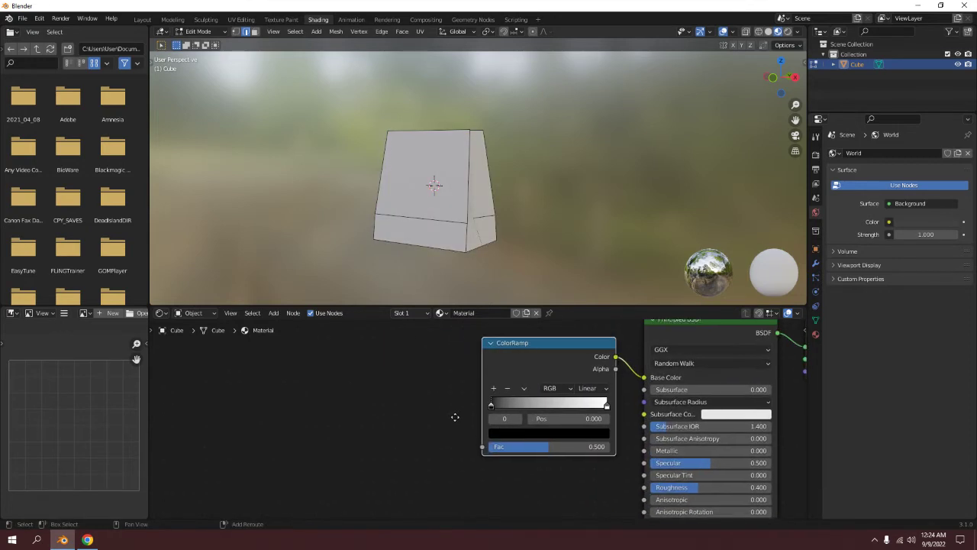
- Add a Noise Texture and connect its Fac to the ColorRamp Fac
key("shift+a")
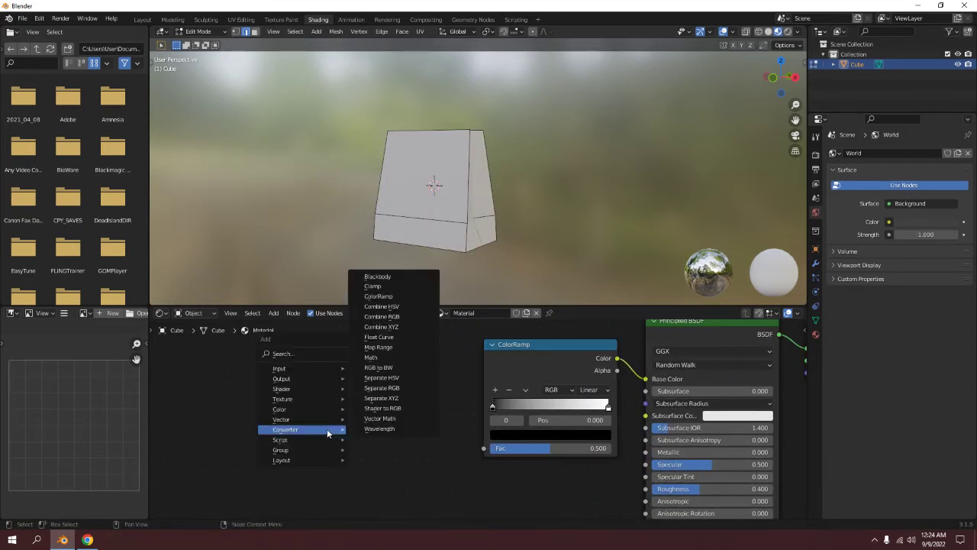
mouse_move(283, 399)
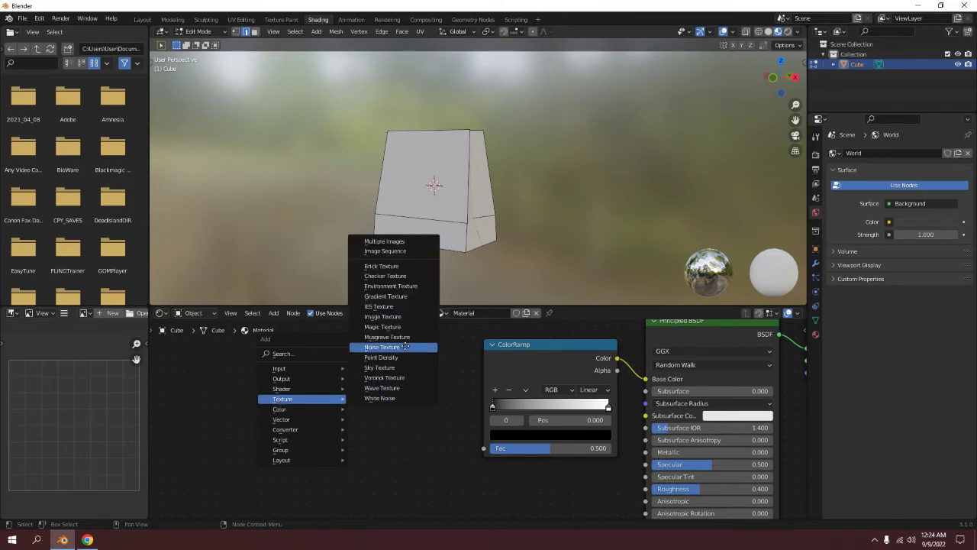
left_click(394, 347)
left_click(402, 412)
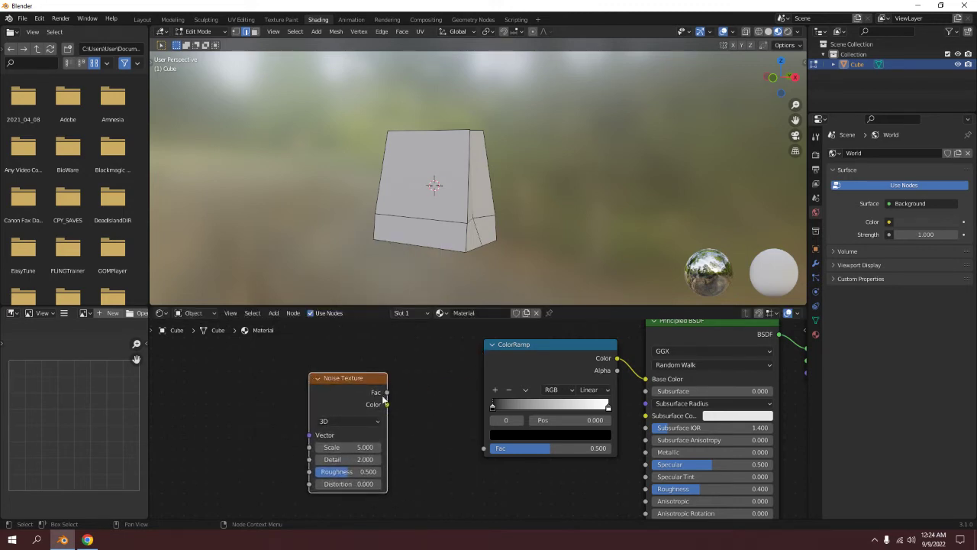
left_click_drag(387, 392, 486, 449)
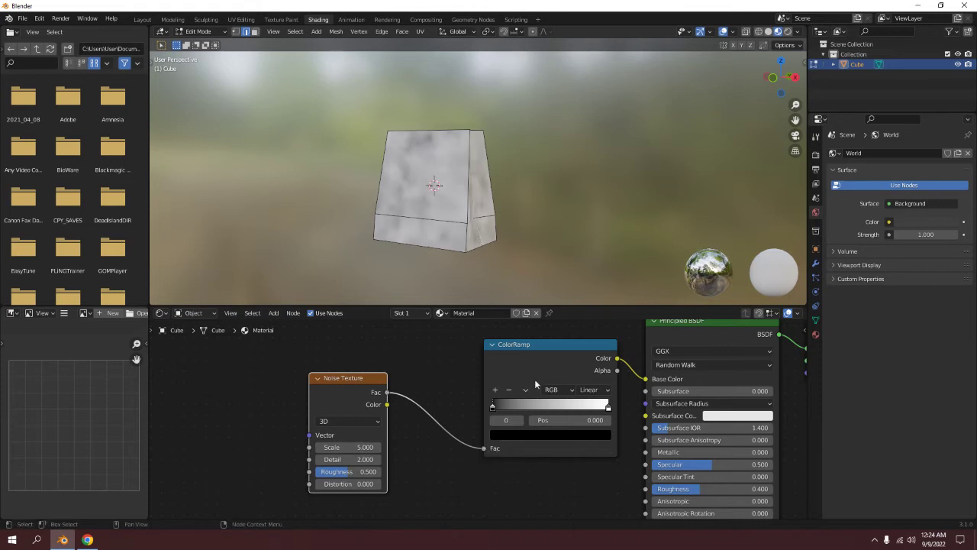
scroll(519, 222, "up", 3)
scroll(519, 222, "up", 2)
scroll(519, 222, "down", 4)
mouse_move(519, 222)
middle_mouse_down()
mouse_move(434, 226)
mouse_move(473, 229)
middle_mouse_up()
scroll(568, 408, "up", 3)
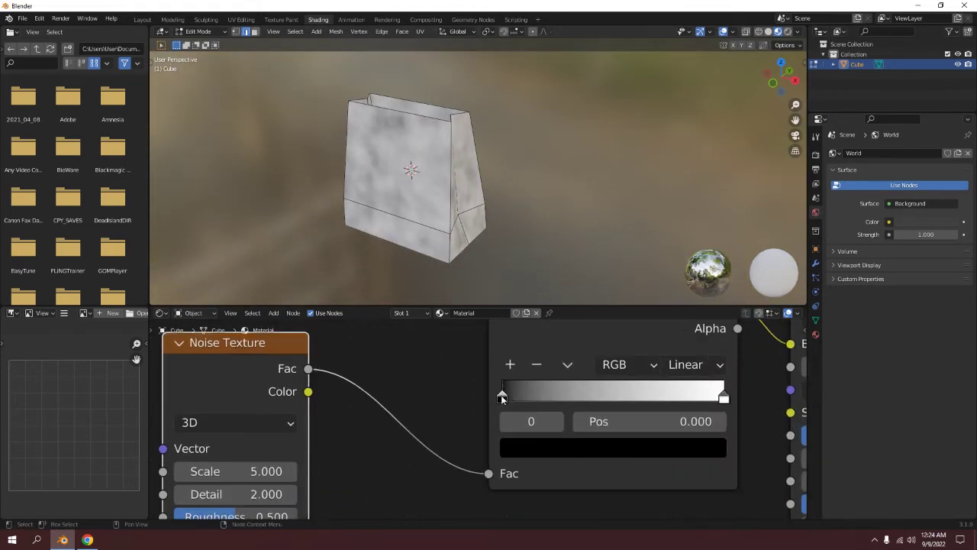
- Set the ColorRamp's light stop to orange so it blends from black
left_click(528, 448)
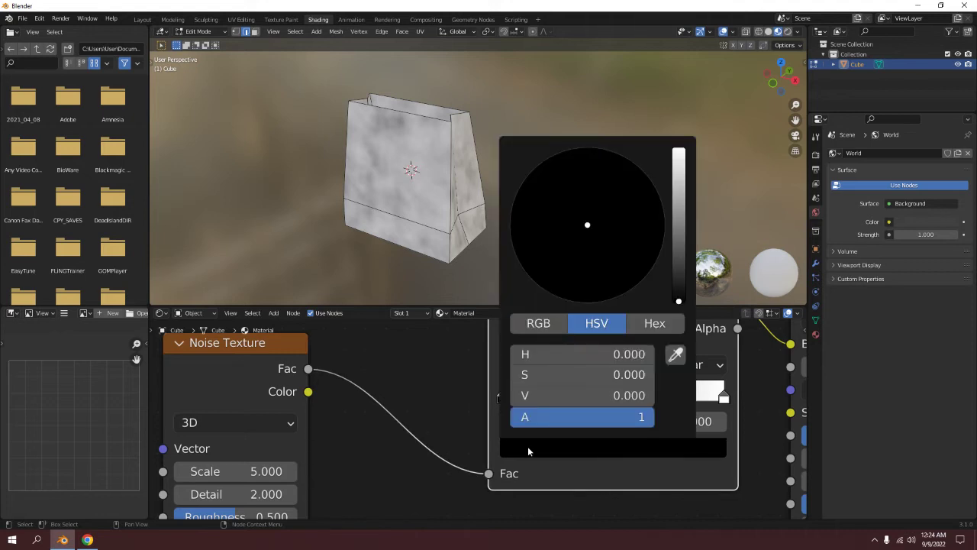
left_click(723, 397)
left_click(685, 447)
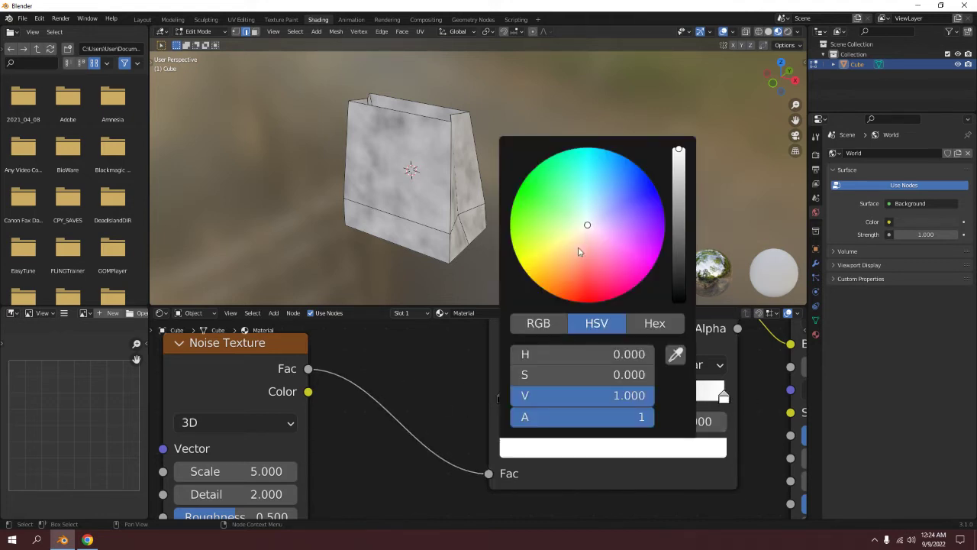
mouse_move(579, 252)
left_mouse_down()
mouse_move(563, 292)
mouse_move(543, 282)
left_mouse_up()
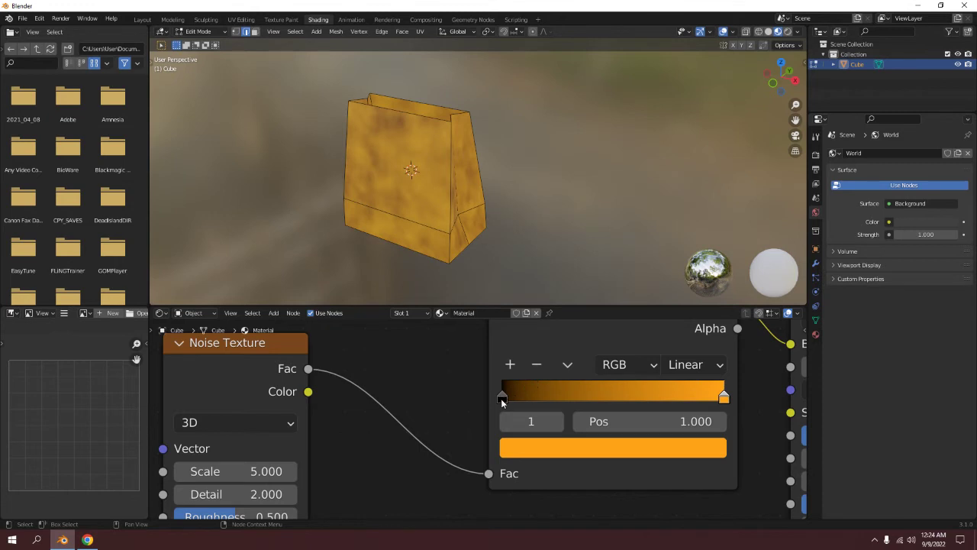
- Try shifting the black and orange ColorRamp stops, then bring the Noise Texture settings into view
mouse_move(501, 399)
left_mouse_down()
mouse_move(563, 395)
mouse_move(502, 397)
left_mouse_up()
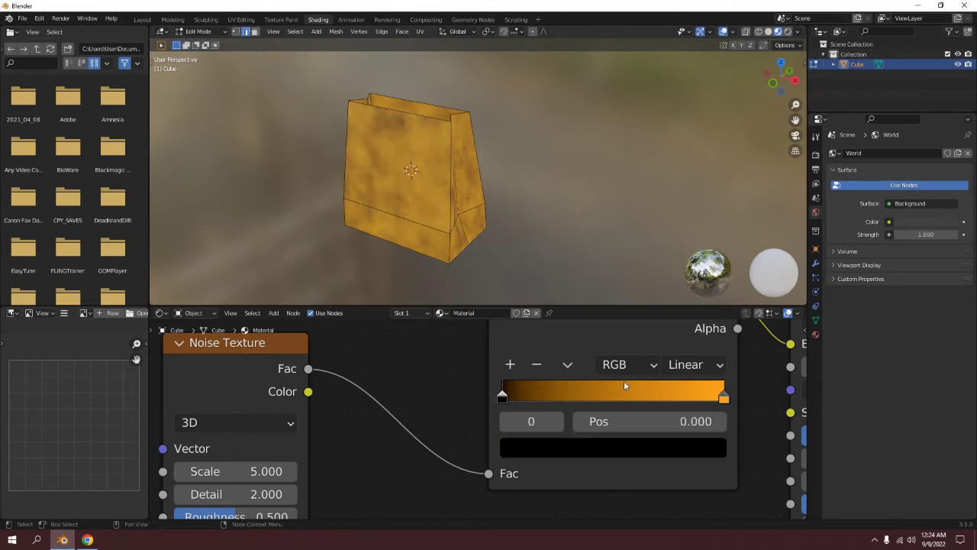
mouse_move(731, 403)
left_mouse_down()
mouse_move(554, 399)
mouse_move(702, 399)
mouse_move(750, 378)
left_mouse_up()
middle_click_drag(315, 403, 379, 380)
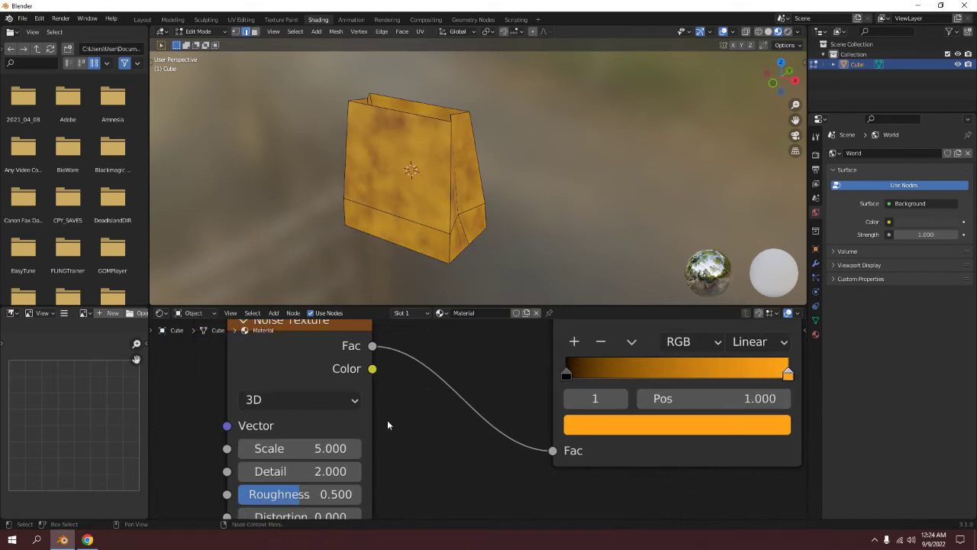
middle_click_drag(377, 432, 386, 407)
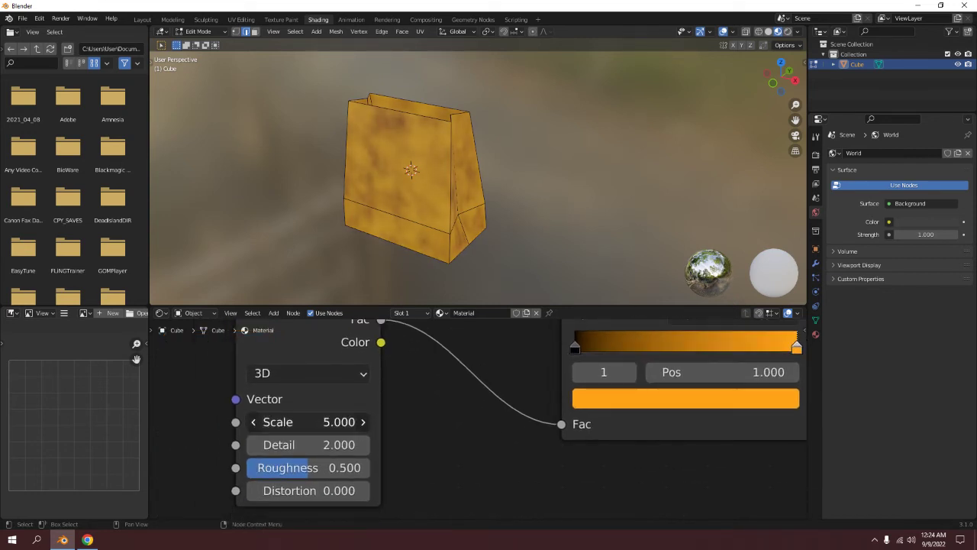
- Set the Noise Texture Scale to 100 for a finer grain
left_click_drag(305, 421, 397, 422)
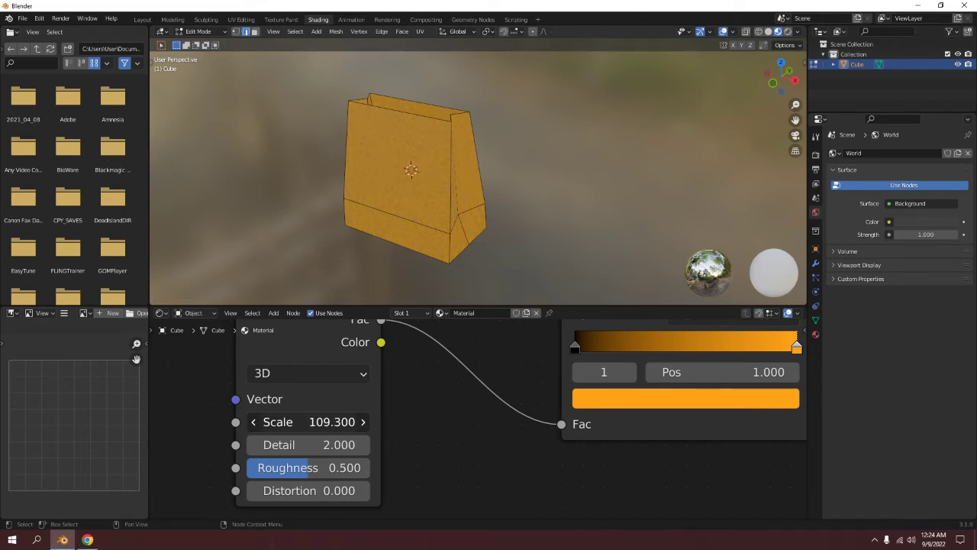
left_click(322, 422)
type("100")
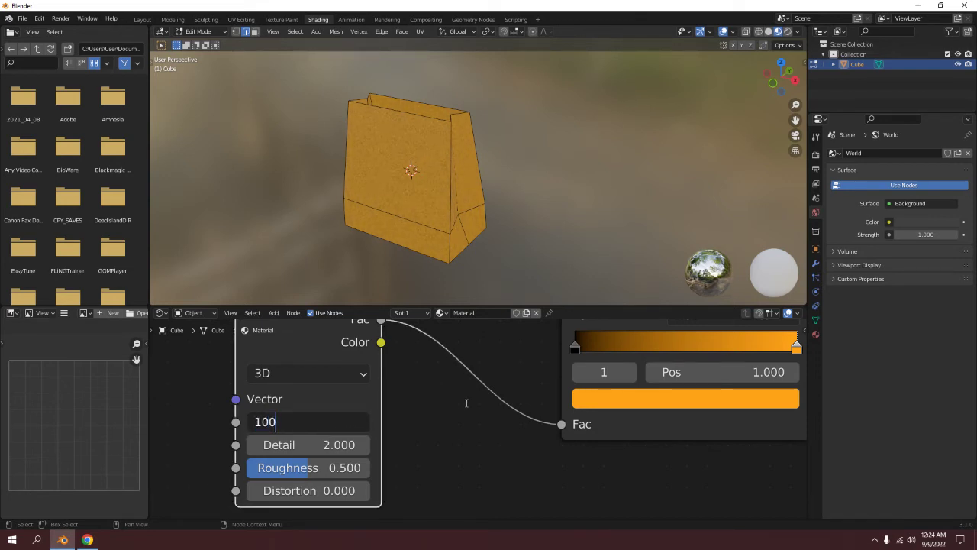
key("Return")
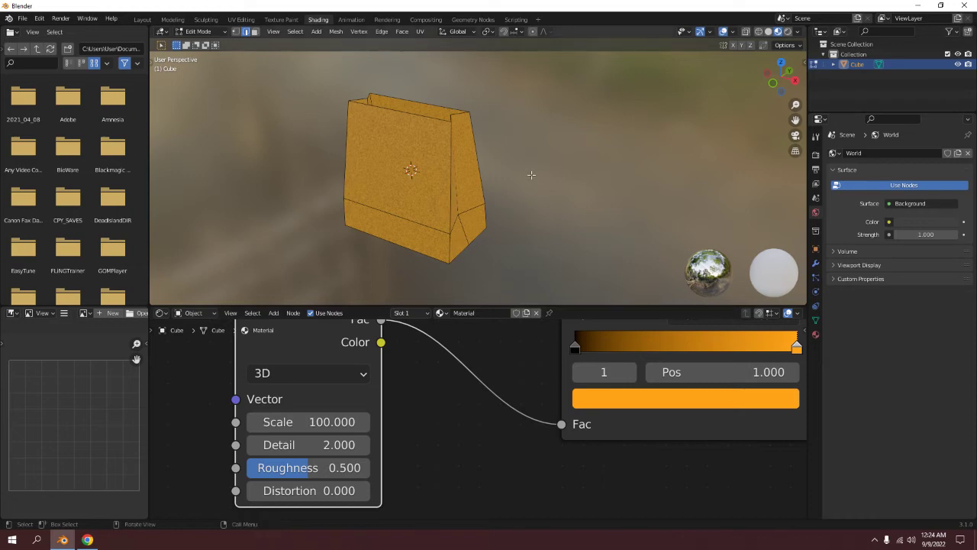
mouse_move(529, 174)
middle_mouse_down()
mouse_move(393, 108)
mouse_move(434, 248)
middle_mouse_up()
scroll(434, 248, "up", 8)
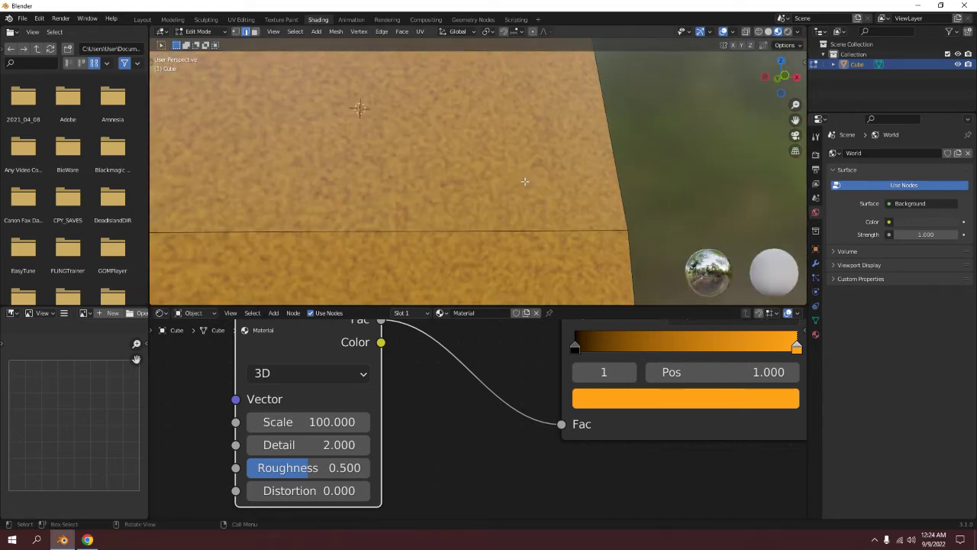
scroll(434, 248, "up", 2)
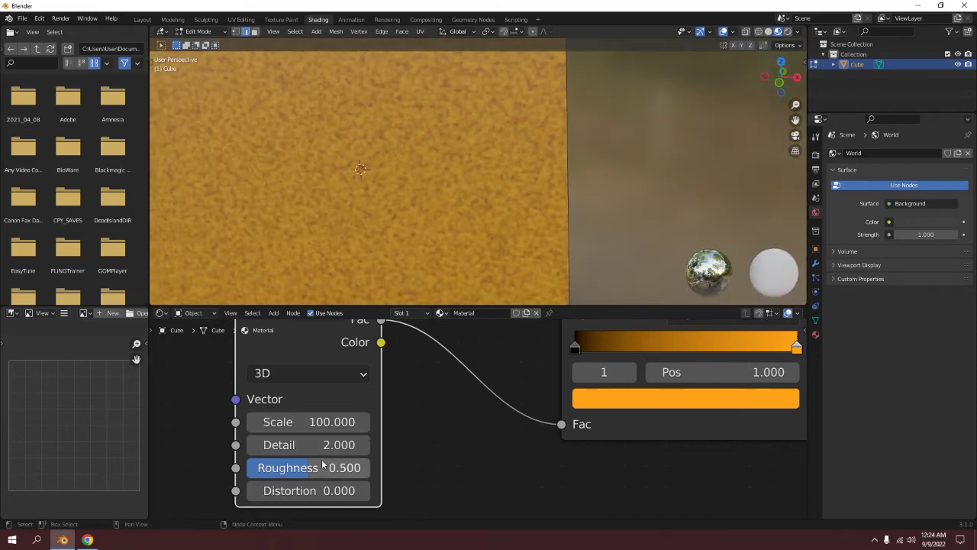
- Set noise Detail to 9.7 and Roughness to 0.908, checking the bag's texture
mouse_move(329, 446)
left_mouse_down()
mouse_move(362, 447)
mouse_move(306, 447)
mouse_move(343, 444)
left_mouse_up()
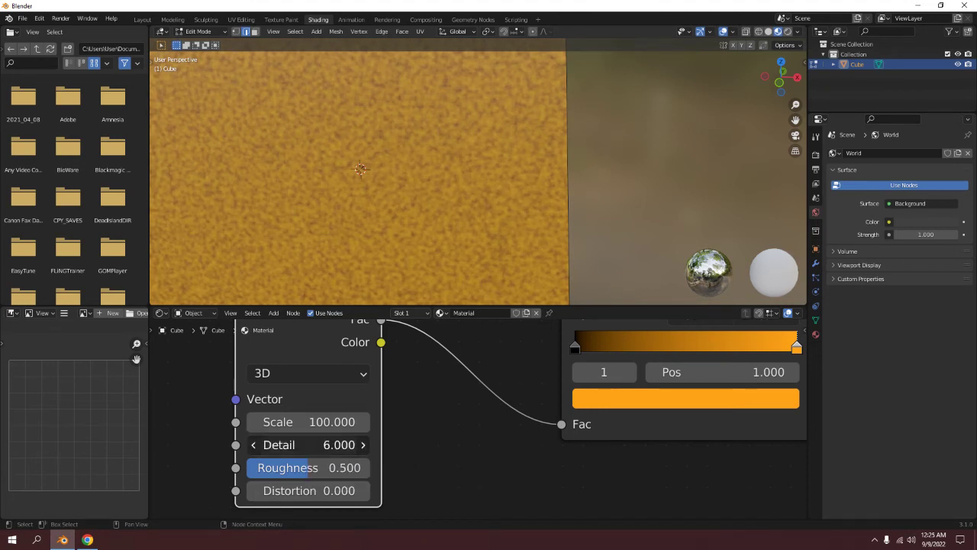
mouse_move(321, 467)
left_mouse_down()
mouse_move(366, 467)
mouse_move(335, 467)
mouse_move(358, 467)
left_mouse_up()
scroll(507, 282, "down", 5)
mouse_move(550, 221)
middle_mouse_down()
mouse_move(512, 221)
mouse_move(488, 205)
middle_mouse_up()
scroll(488, 205, "up", 3)
scroll(481, 207, "up", 3)
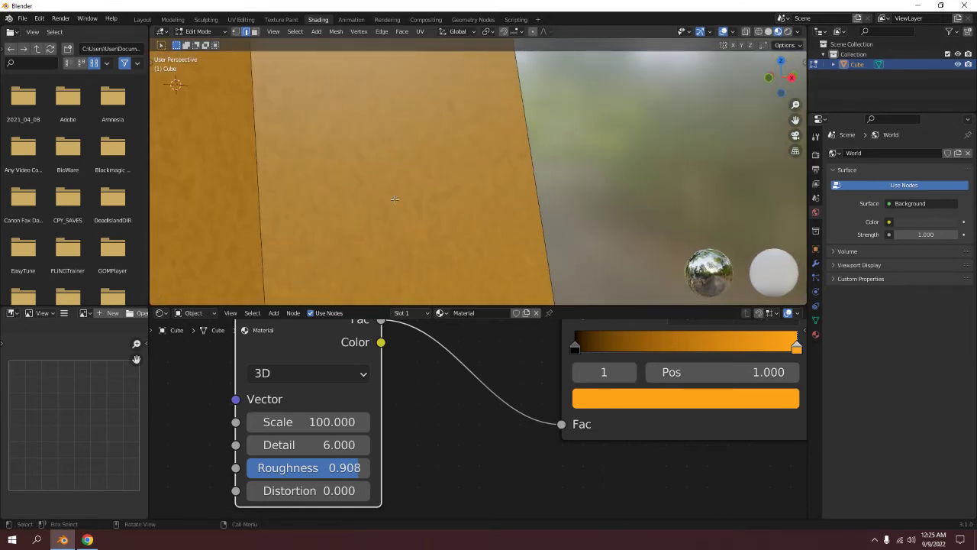
scroll(469, 212, "up", 3)
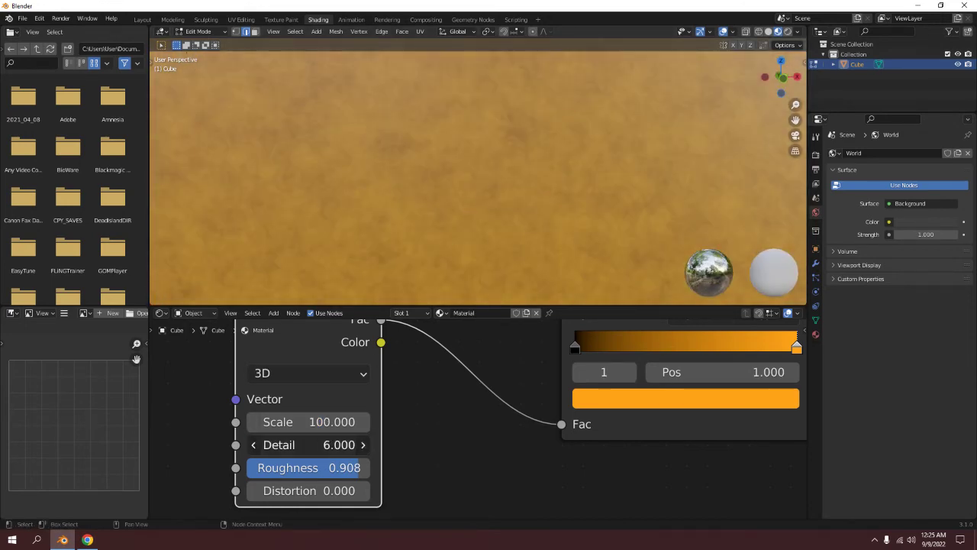
mouse_move(335, 444)
left_mouse_down()
mouse_move(290, 444)
mouse_move(313, 444)
left_mouse_up()
scroll(553, 171, "down", 5)
scroll(553, 170, "down", 3)
scroll(553, 170, "down", 3)
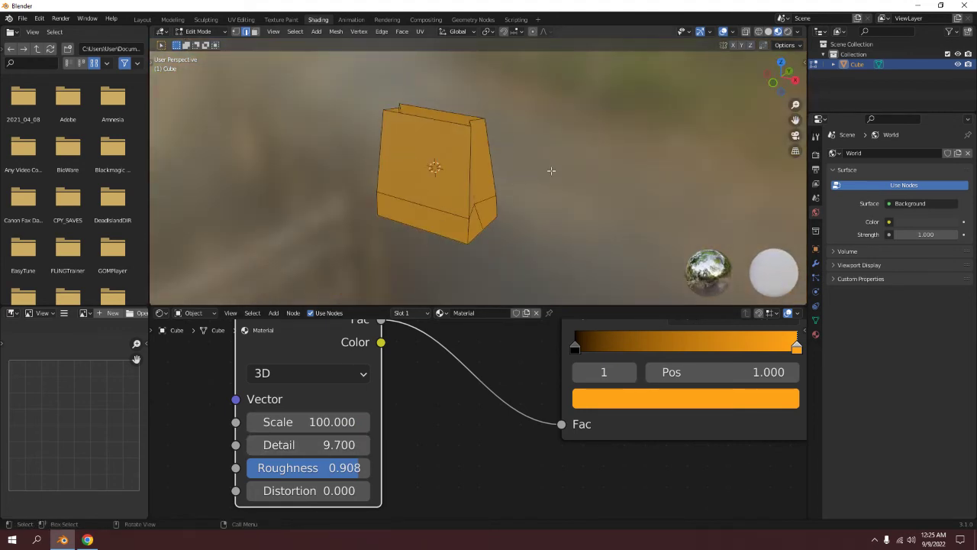
- Return to Object Mode and orbit around the bag to inspect the material
key("Tab")
mouse_move(554, 168)
middle_mouse_down()
mouse_move(414, 168)
mouse_move(439, 176)
mouse_move(562, 141)
mouse_move(509, 94)
mouse_move(517, 185)
mouse_move(282, 128)
middle_mouse_up()
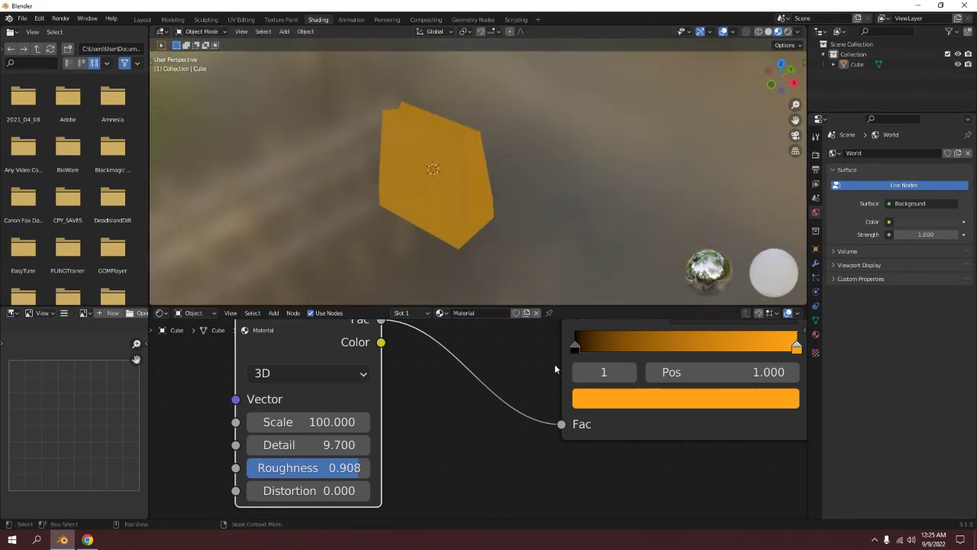
scroll(567, 371, "down", 3)
scroll(557, 342, "down", 1, "ctrl")
scroll(557, 342, "down", 5, "ctrl")
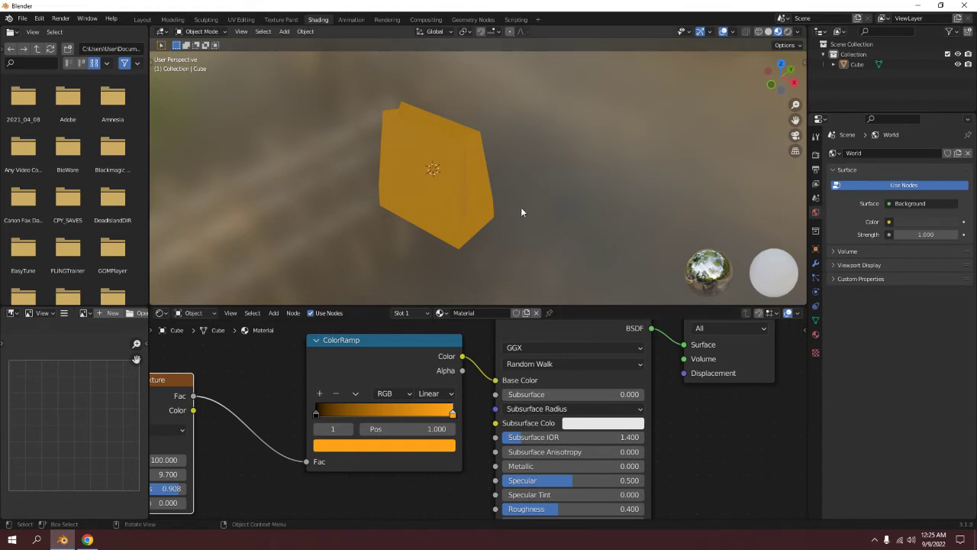
mouse_move(521, 207)
middle_mouse_down()
mouse_move(521, 150)
mouse_move(536, 149)
mouse_move(441, 151)
mouse_move(462, 162)
mouse_move(394, 91)
mouse_move(437, 146)
middle_mouse_up()
scroll(535, 189, "up", 3)
scroll(431, 136, "up", 2)
scroll(430, 136, "down", 4)
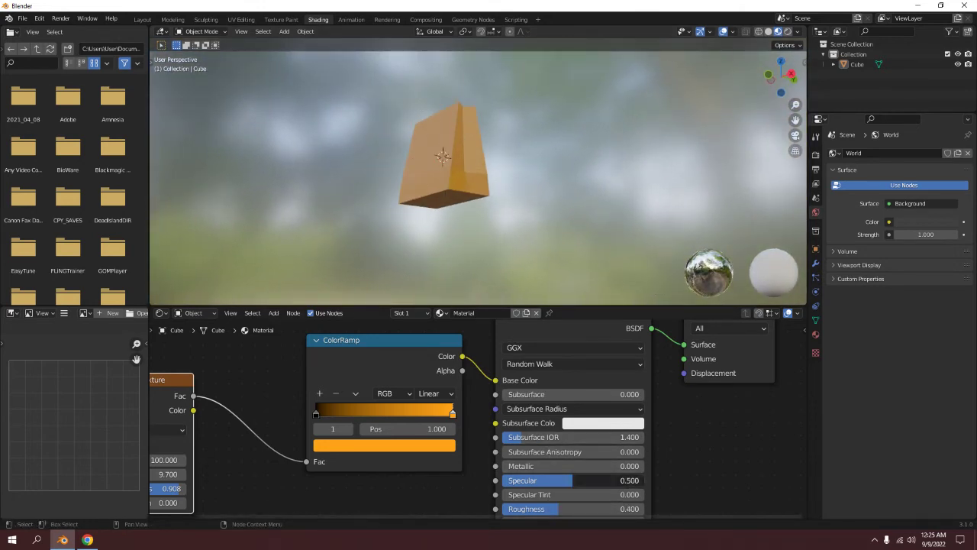
- Set the Principled BSDF Specular to 0 and Roughness to 1.0
key("BackSpace")
middle_click_drag(571, 460, 538, 367)
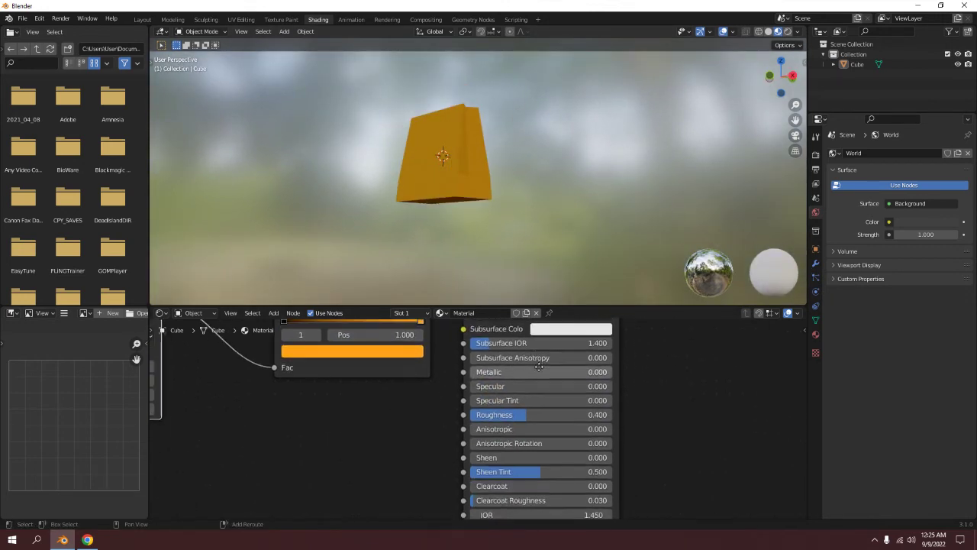
left_click_drag(534, 415, 491, 414)
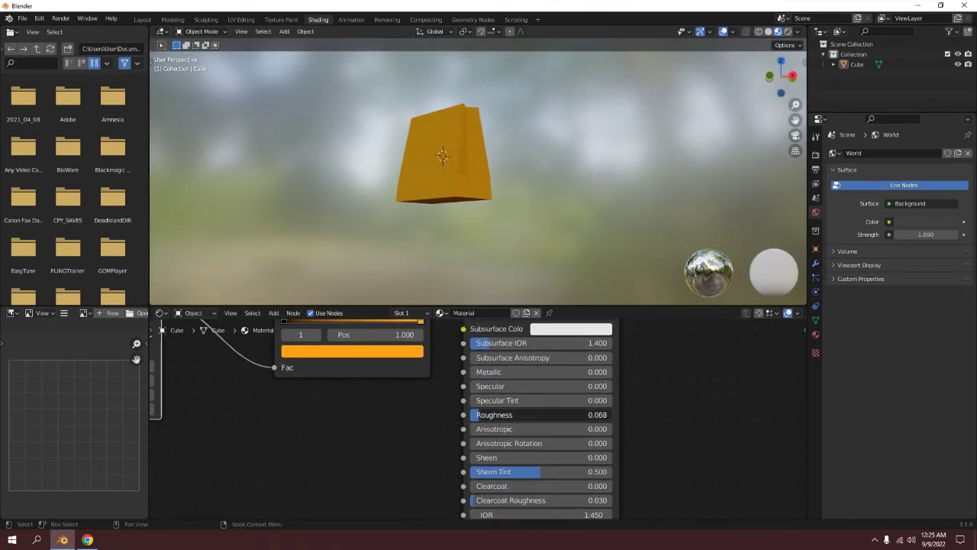
left_click_drag(491, 414, 613, 415)
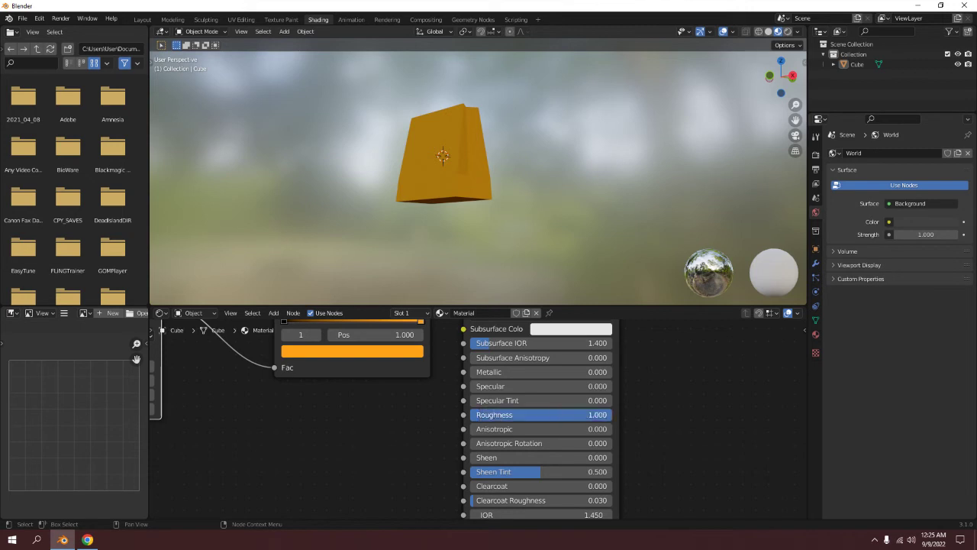
scroll(510, 362, "down", 2)
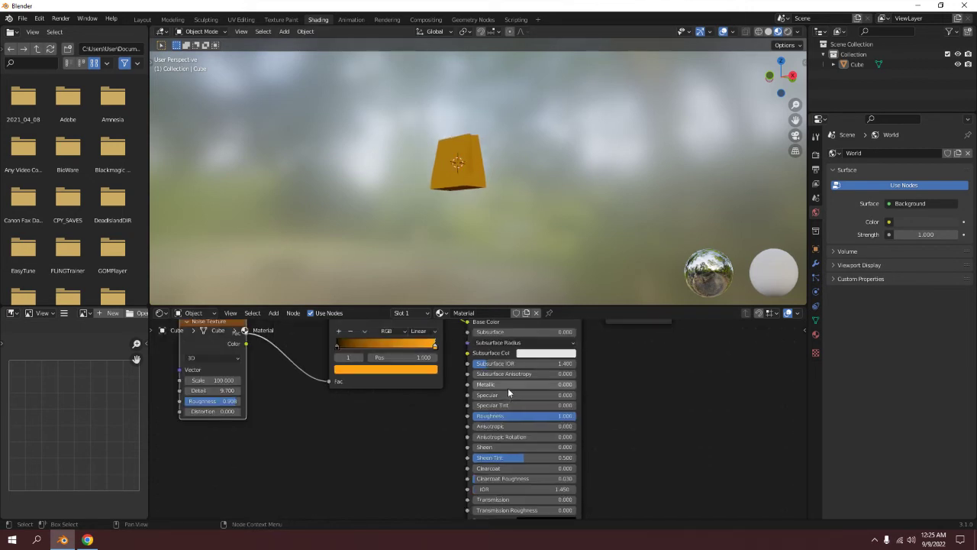
middle_click_drag(492, 445, 499, 464)
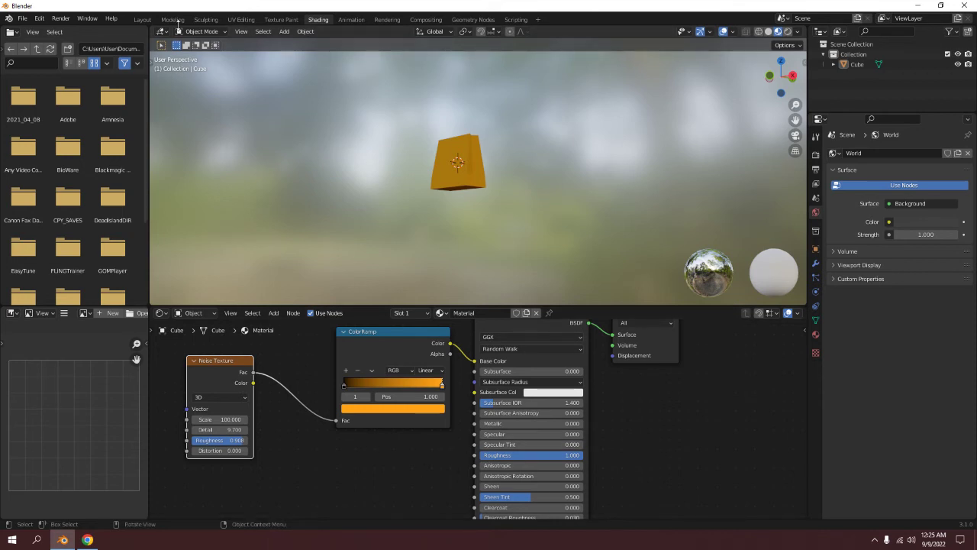
- Add a plane in the Layout workspace and scale it up into a large ground
left_click(142, 19)
middle_click_drag(393, 252, 464, 244)
key("shift+a")
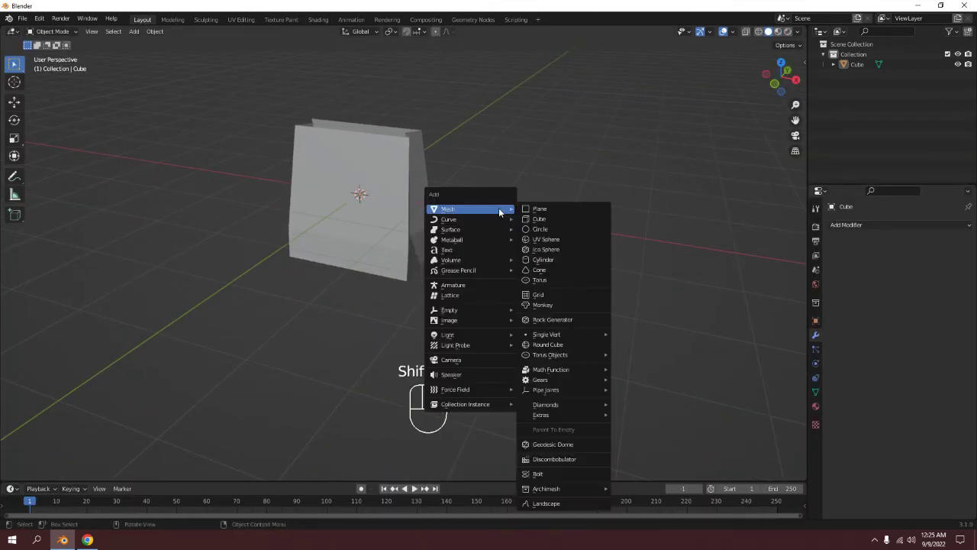
left_click(534, 208)
key("s")
left_click(263, 276)
- From front view, move the plane vertically and set the bag resting on it
key("KP_1")
key("g")
key("z")
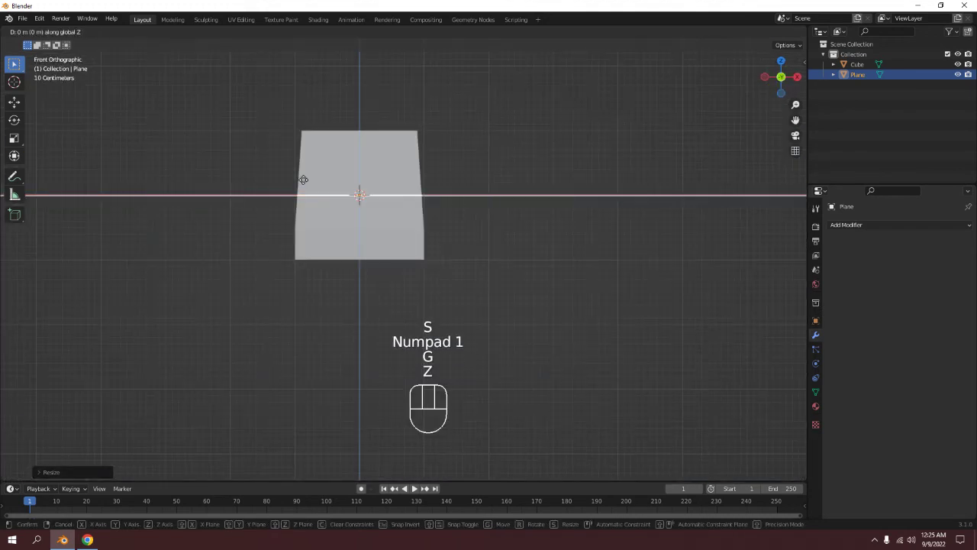
left_click(355, 147)
left_click(358, 162)
key("g")
key("z")
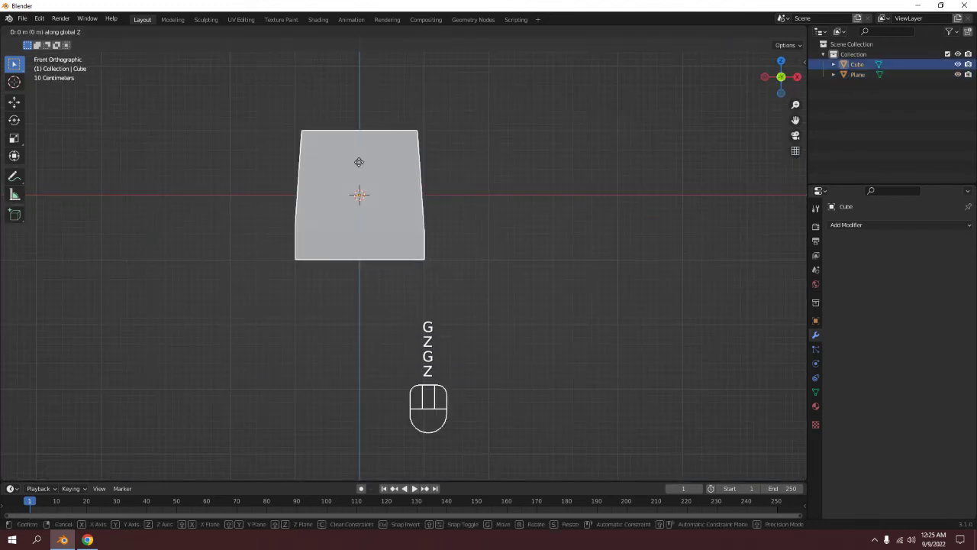
left_click(358, 161)
- Preview the scene in Rendered viewport shading from a perspective angle
mouse_move(541, 109)
middle_mouse_down()
mouse_move(476, 123)
mouse_move(636, 121)
middle_mouse_up()
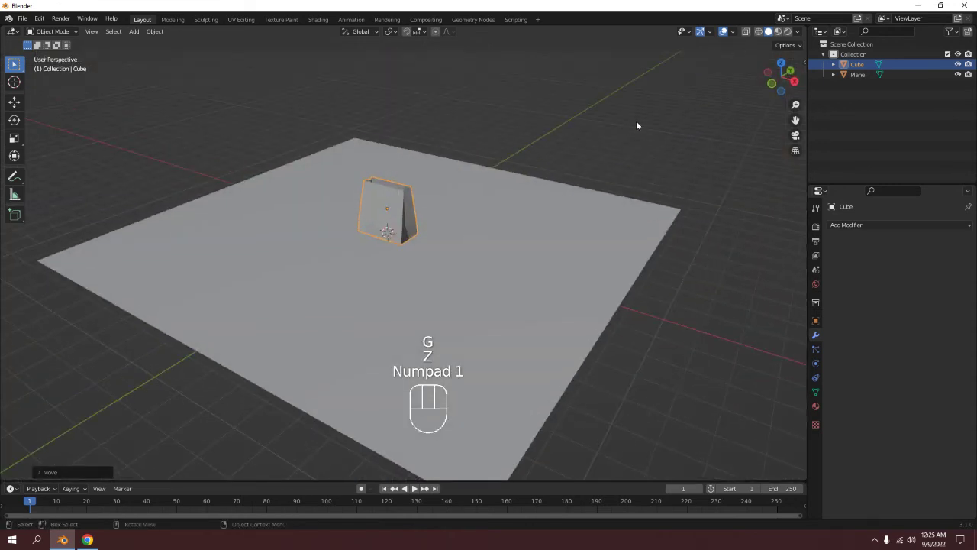
left_click(788, 33)
scroll(444, 166, "up", 3)
middle_click_drag(489, 110, 522, 106, "shift")
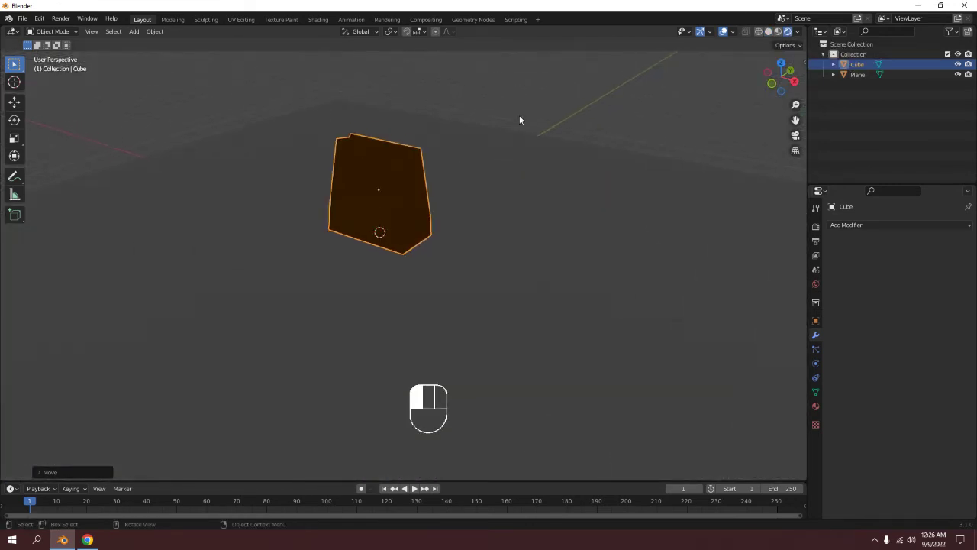
left_click(520, 120)
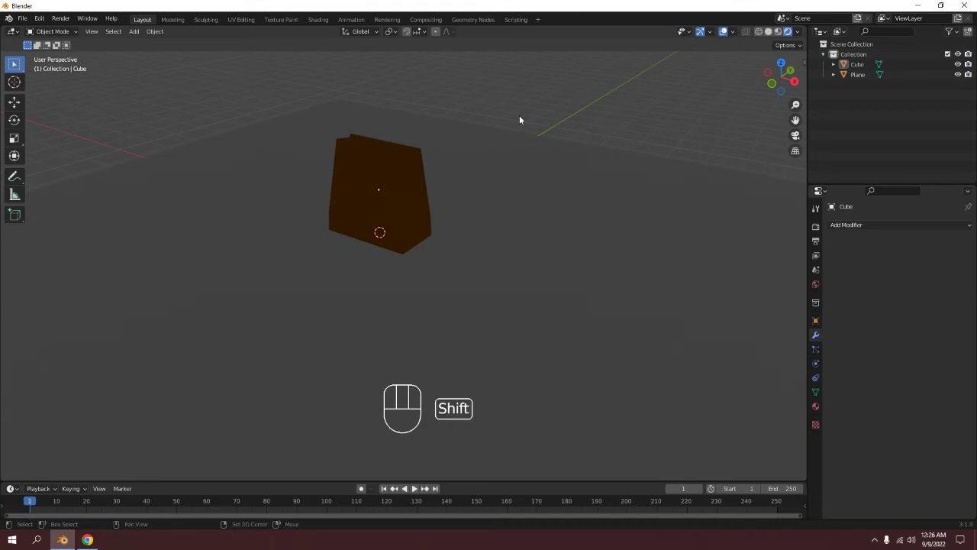
- Add a point light and raise it above the bag
key("shift+a")
mouse_move(488, 241)
left_click(608, 245)
key("g")
key("z")
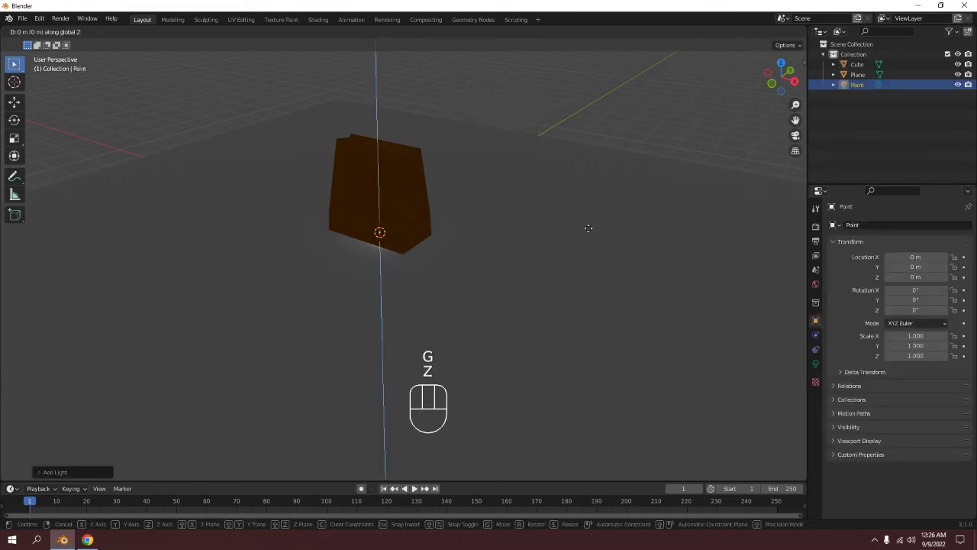
left_click(885, 348)
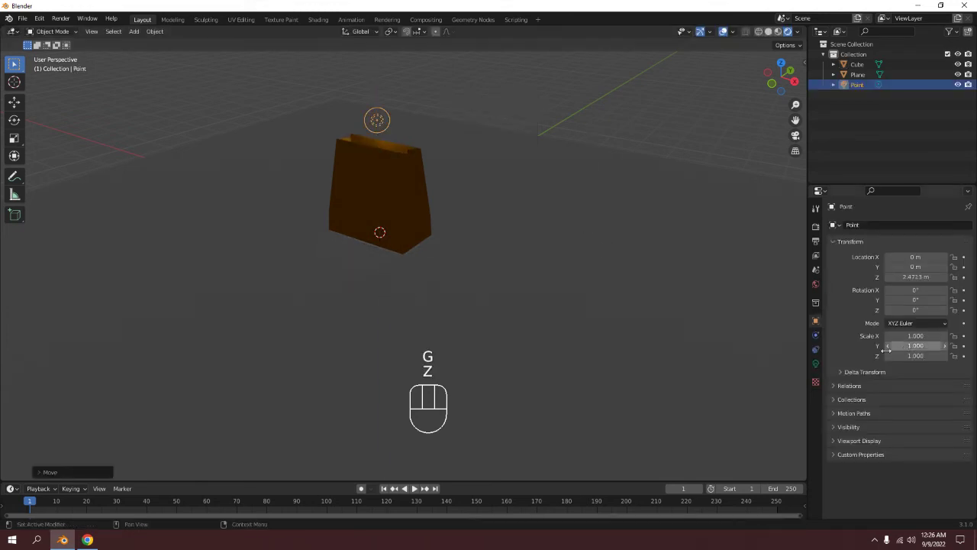
- Give the point light 300 W power and a 0.74 m radius
left_click(815, 363)
left_click(904, 294)
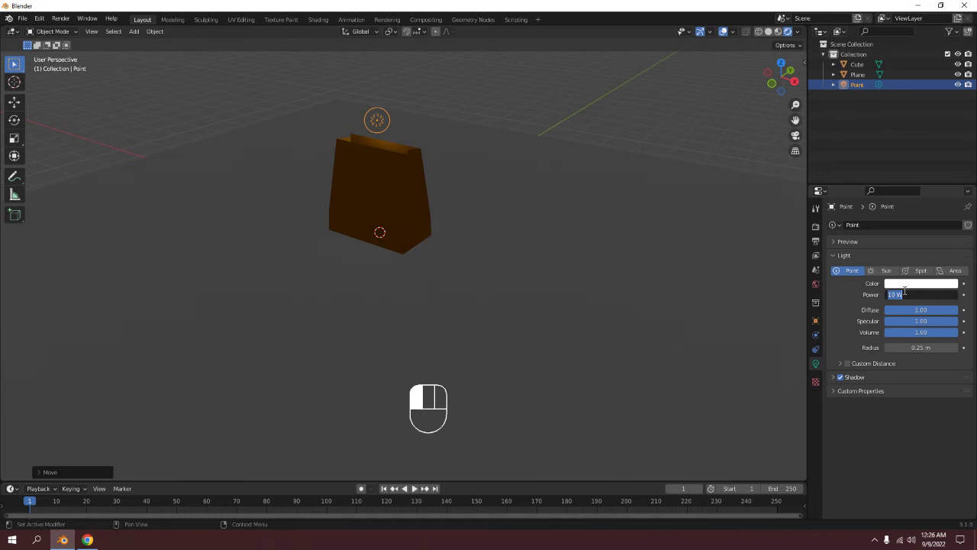
type("300")
left_click(896, 283)
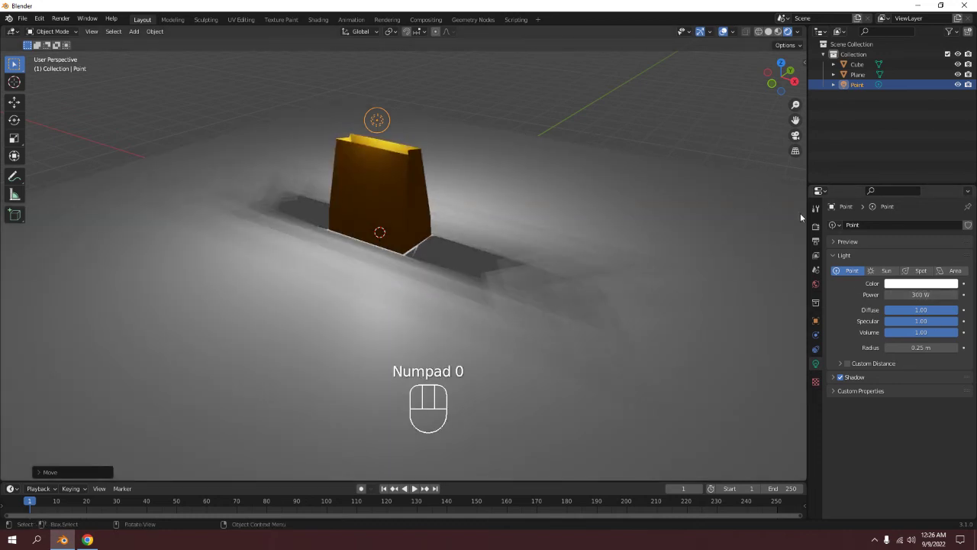
left_click_drag(902, 347, 939, 348)
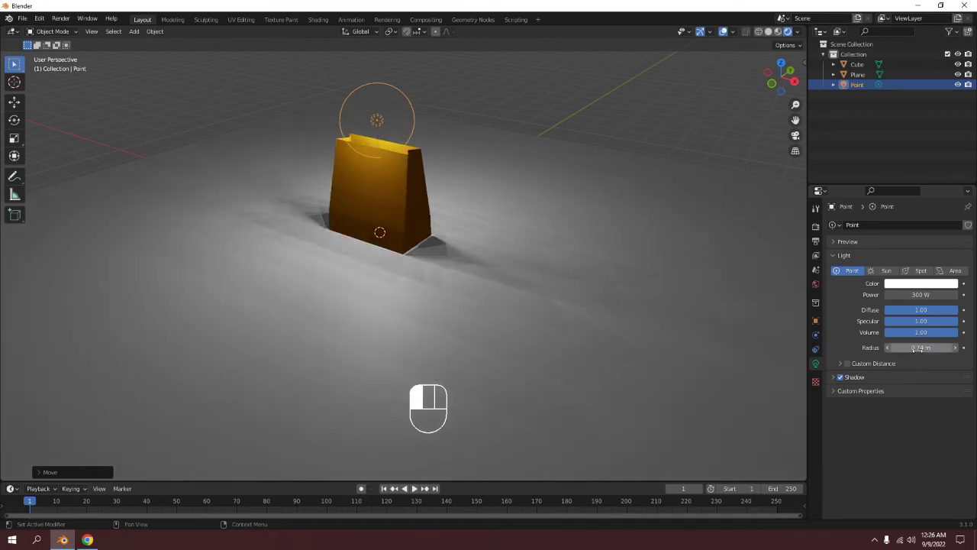
key("g")
key("y")
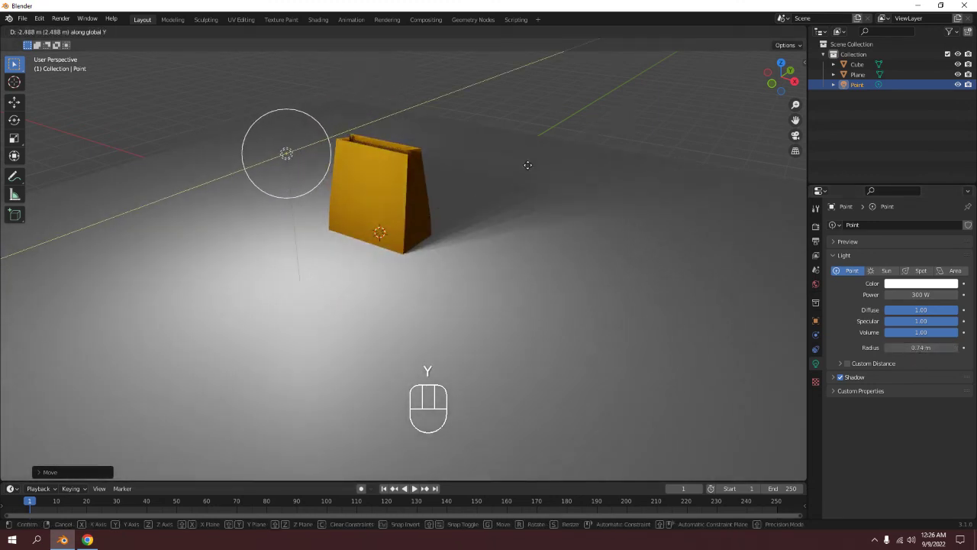
- Position the point light to the left of the bag along X
left_click(527, 164)
key("g")
key("x")
left_click(486, 160, "shift")
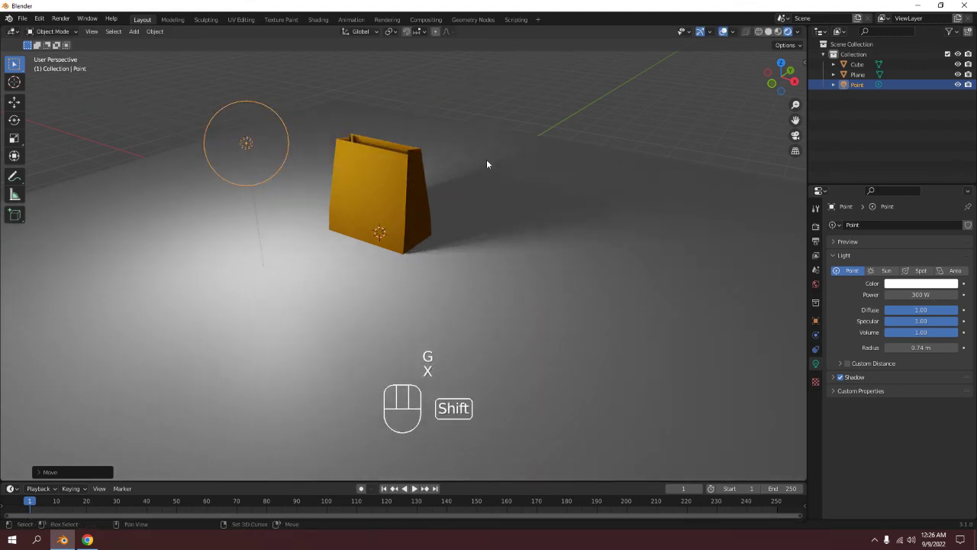
- Duplicate the light and move the copy along X and Y to the bag's right
key("shift+d")
key("y")
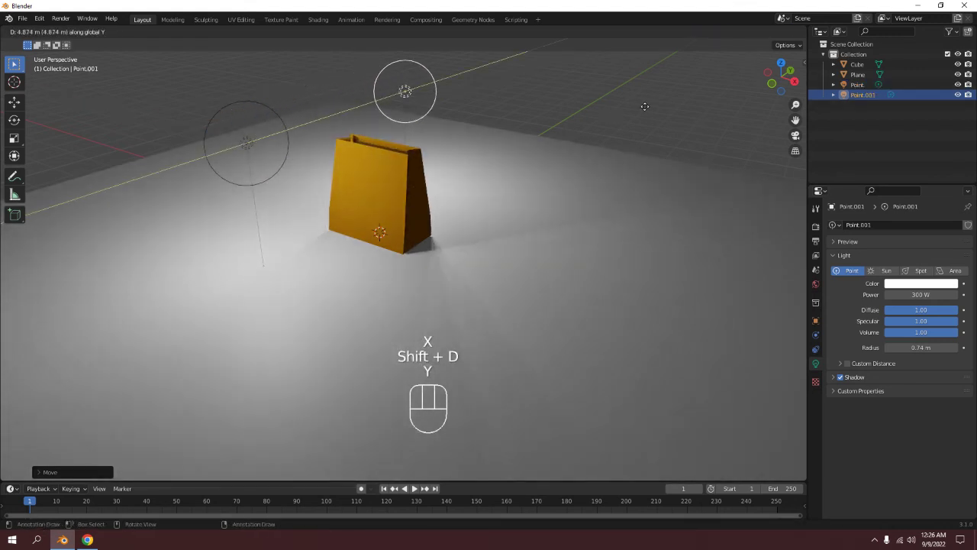
key("g")
key("x")
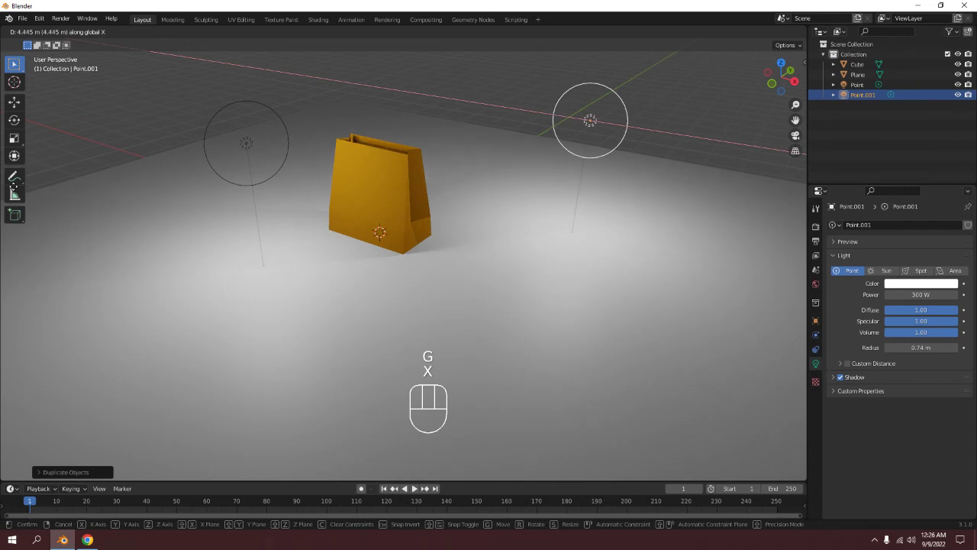
left_click(25, 200)
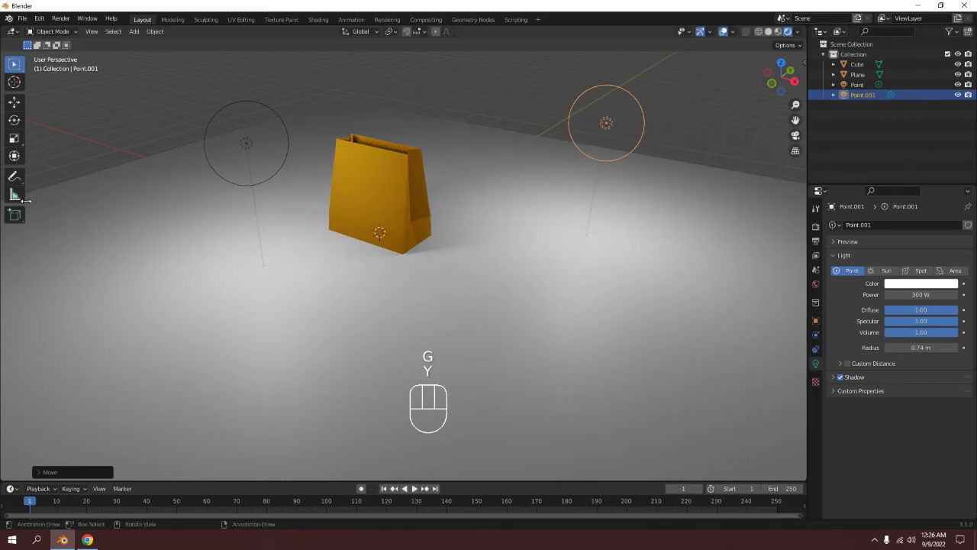
right_click(381, 203)
key("g")
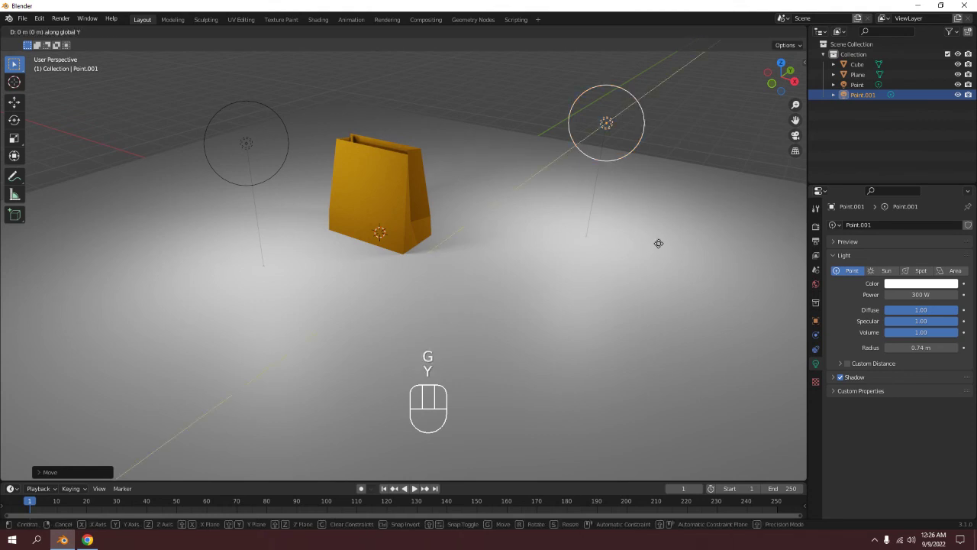
key("y")
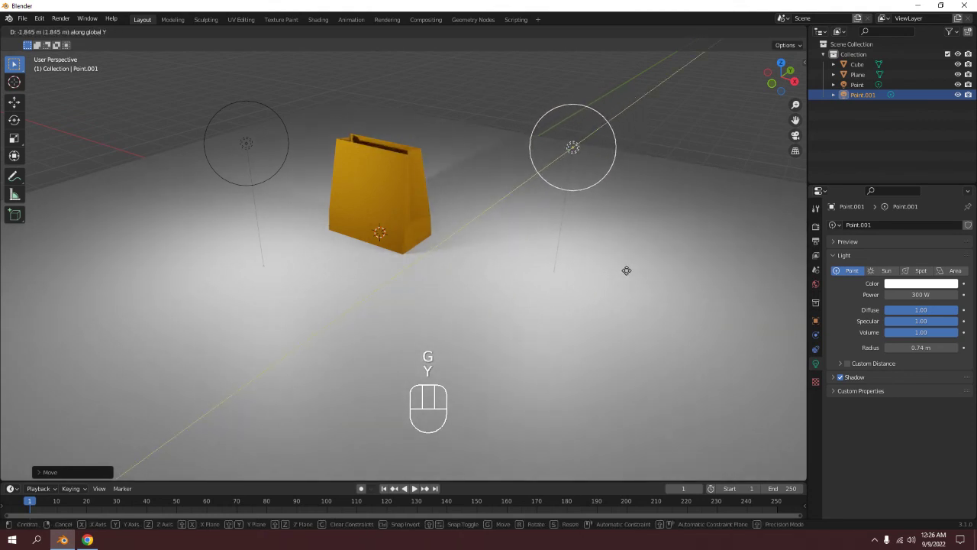
left_click(630, 270)
left_click(678, 103)
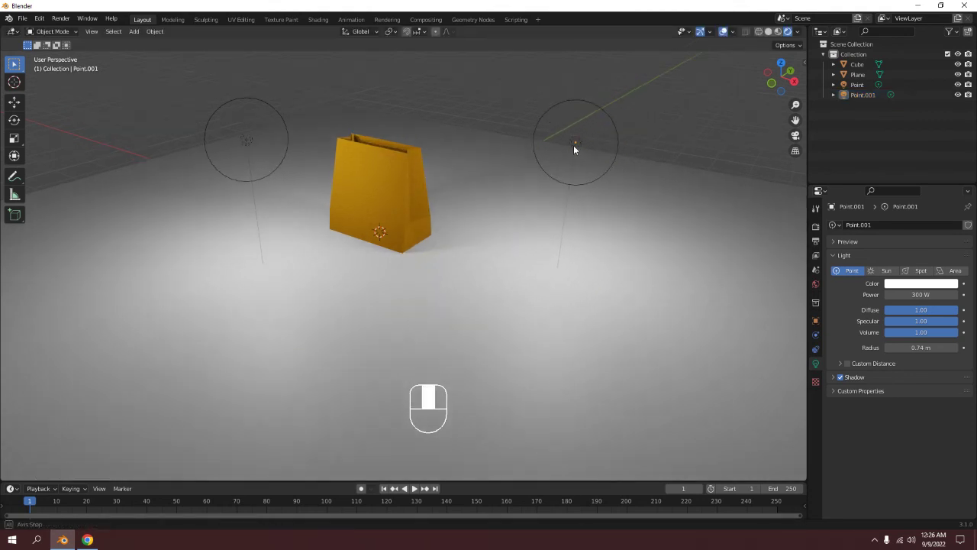
scroll(576, 116, "up", 2)
scroll(578, 136, "up", 4)
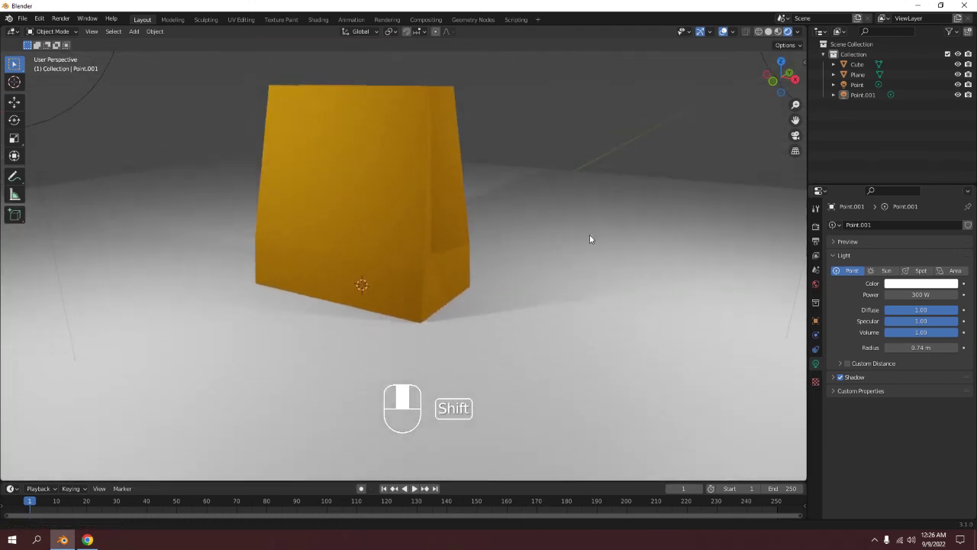
- Set the Render Engine to Cycles in Render Properties
left_click(815, 227)
left_click(927, 225)
left_click(900, 259)
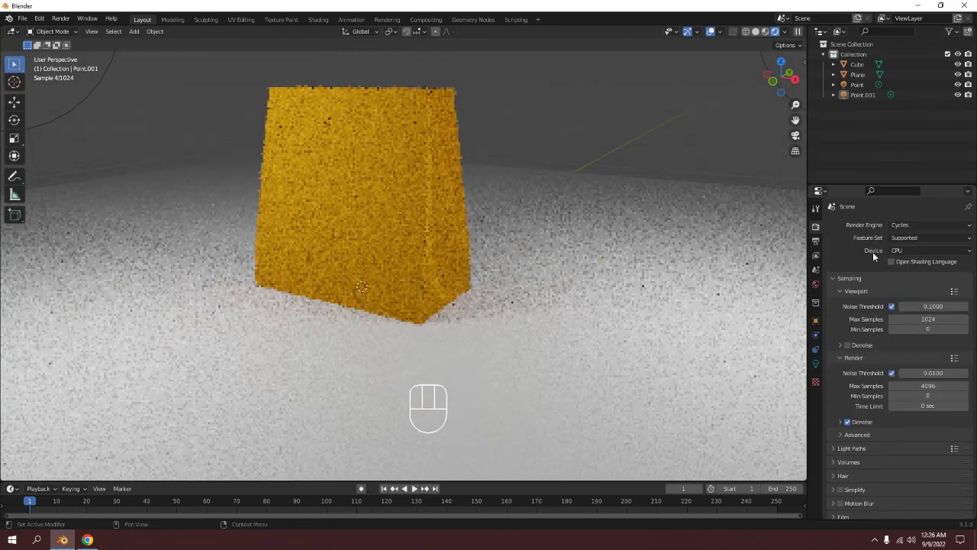
- Orbit and pan around the twin-lit bag to inspect the Cycles preview
mouse_move(579, 150)
middle_mouse_down()
mouse_move(557, 175)
mouse_move(500, 186)
mouse_move(367, 143)
mouse_move(271, 141)
mouse_move(320, 223)
mouse_move(646, 278)
mouse_move(665, 262)
mouse_move(634, 244)
mouse_move(564, 244)
middle_mouse_up()
middle_click_drag(497, 273, 496, 265, "shift")
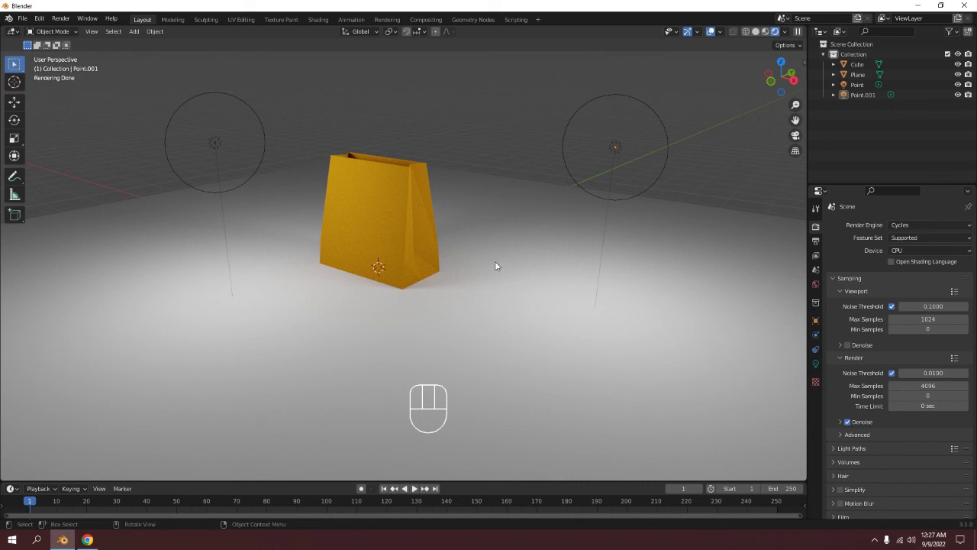
left_click_drag(496, 266, 433, 247)
middle_click_drag(433, 246, 420, 244)
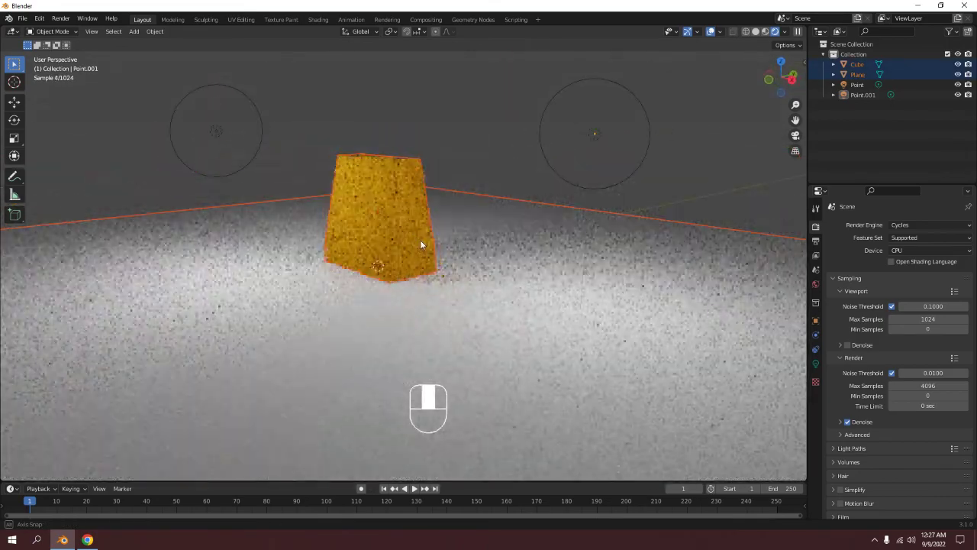
left_click(510, 92)
mouse_move(510, 91)
middle_mouse_down()
mouse_move(468, 165)
mouse_move(478, 101)
middle_mouse_up()
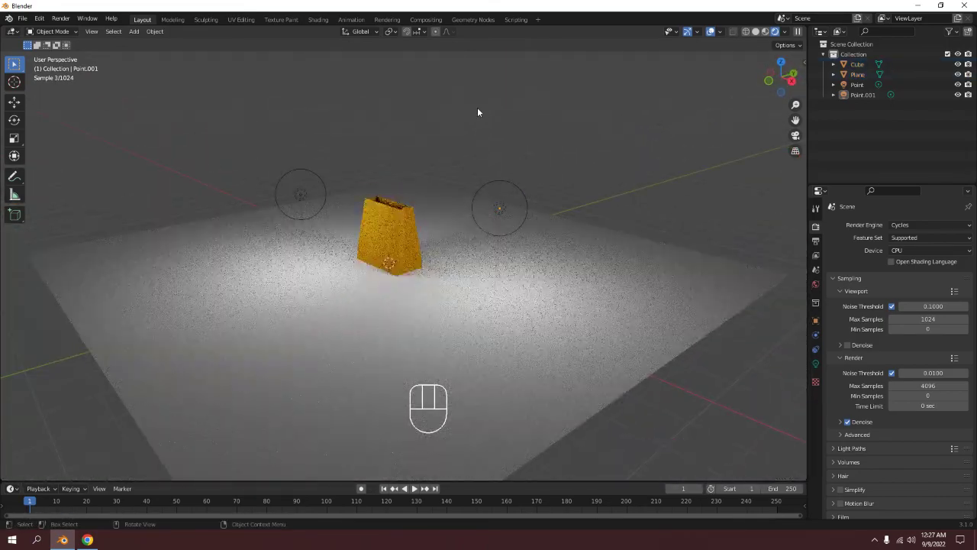
key("alt")
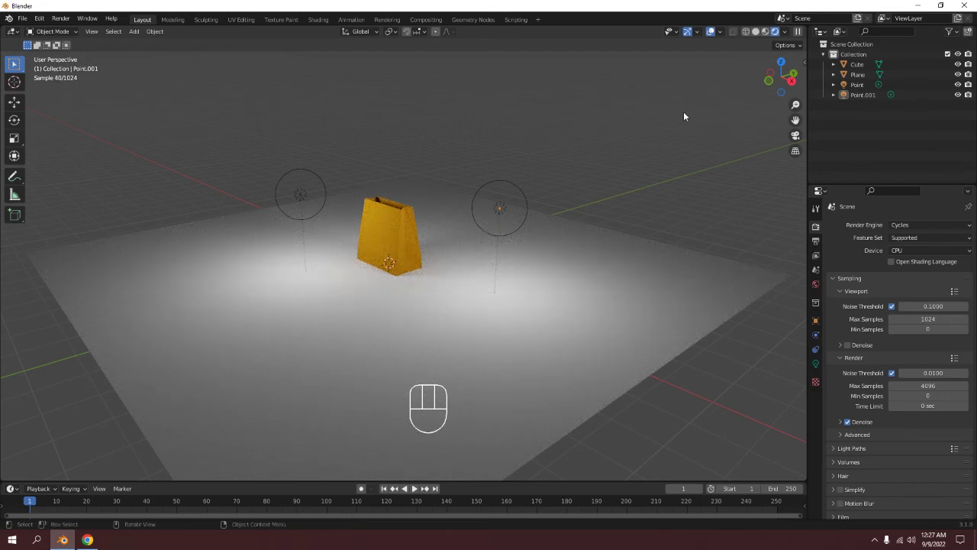